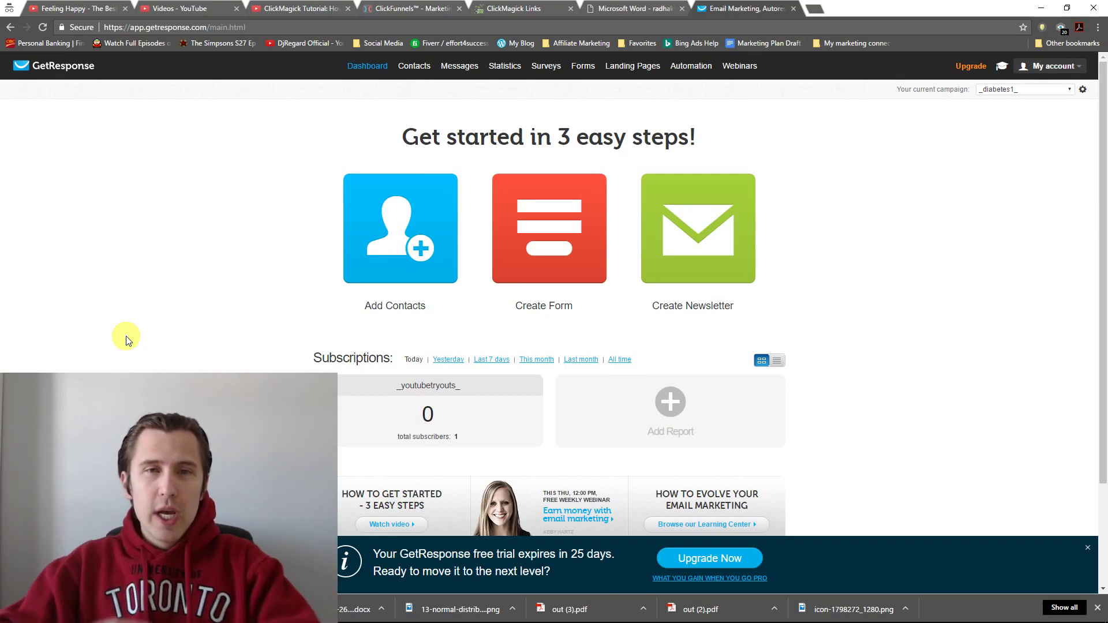
Bring sample pdf.pdf forward in Acrobat and look through both pages of the event flyer
{"action": "left_click", "coordinate": [352, 610]}
{"action": "scroll", "coordinate": [468, 306], "scroll_direction": "down", "scroll_amount": 2}
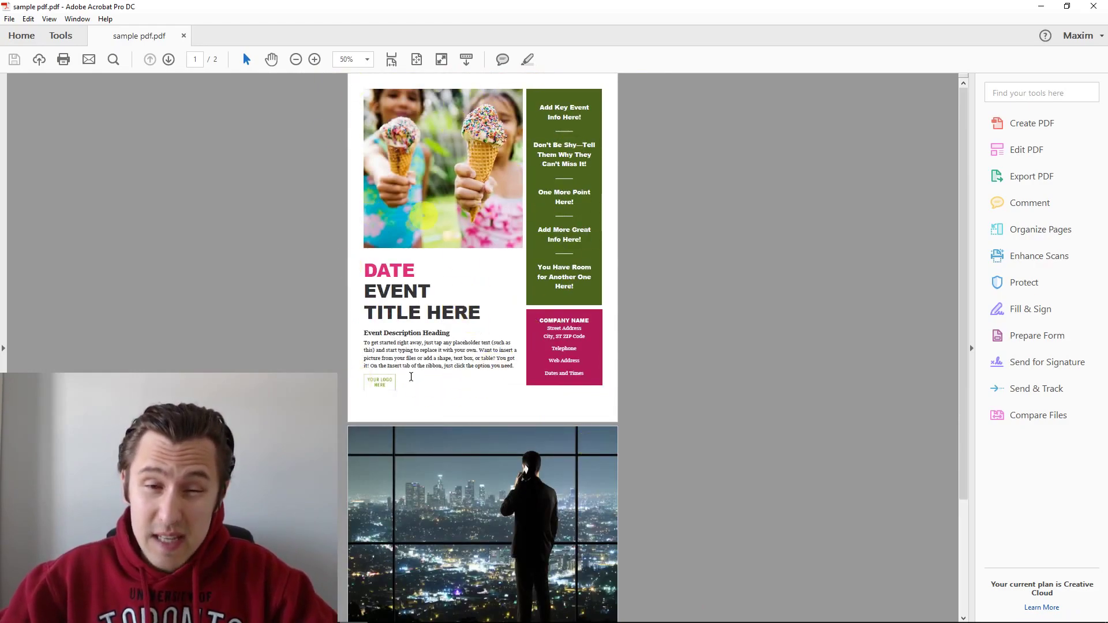
{"action": "scroll", "coordinate": [475, 396], "scroll_direction": "down", "scroll_amount": 3}
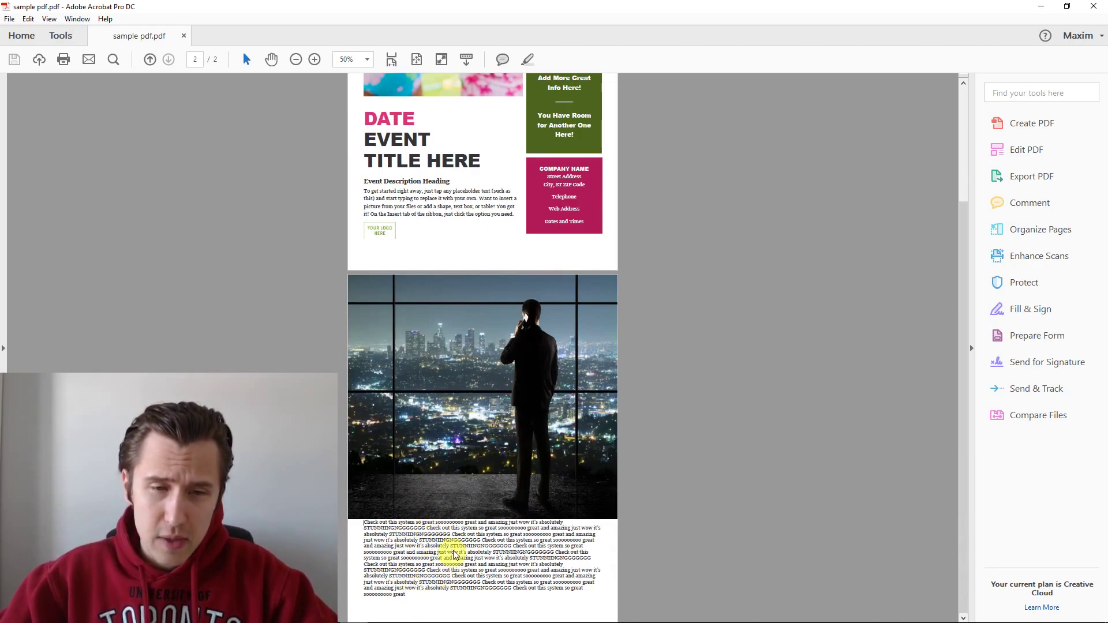
{"action": "scroll", "coordinate": [454, 554], "scroll_direction": "up", "scroll_amount": 3}
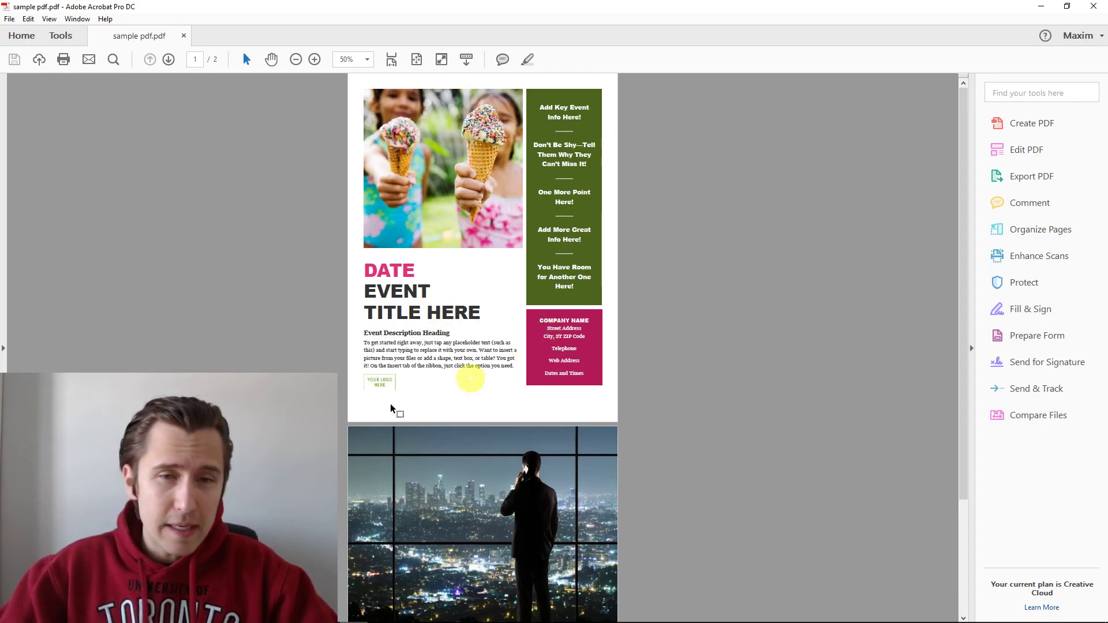
{"action": "scroll", "coordinate": [369, 438], "scroll_direction": "down", "scroll_amount": 3}
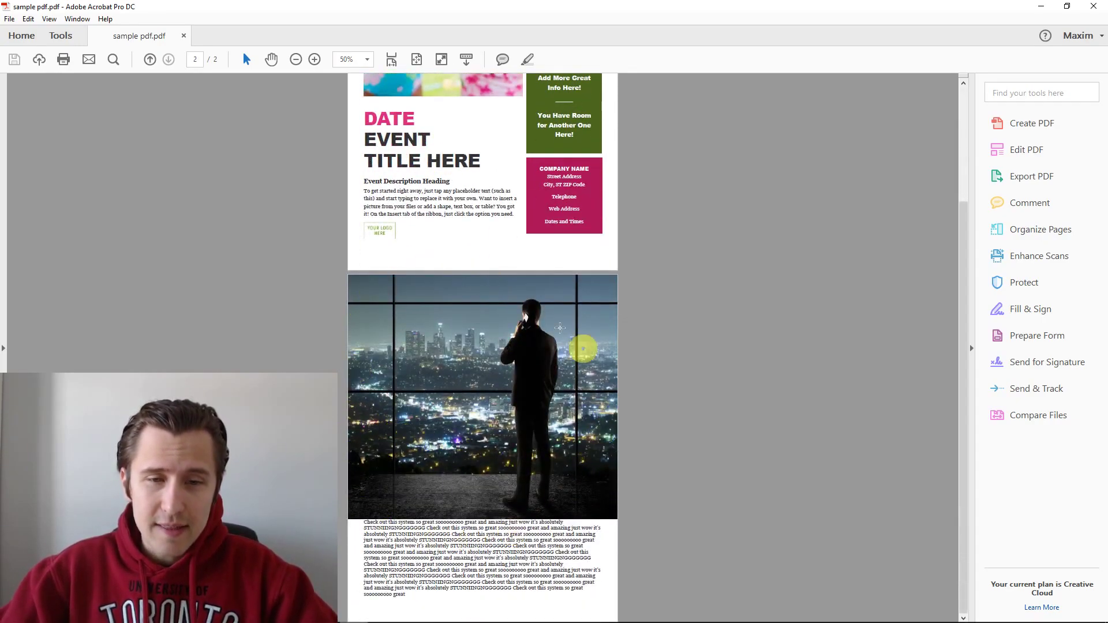
{"action": "scroll", "coordinate": [538, 391], "scroll_direction": "up", "scroll_amount": 1}
{"action": "scroll", "coordinate": [538, 392], "scroll_direction": "up", "scroll_amount": 3}
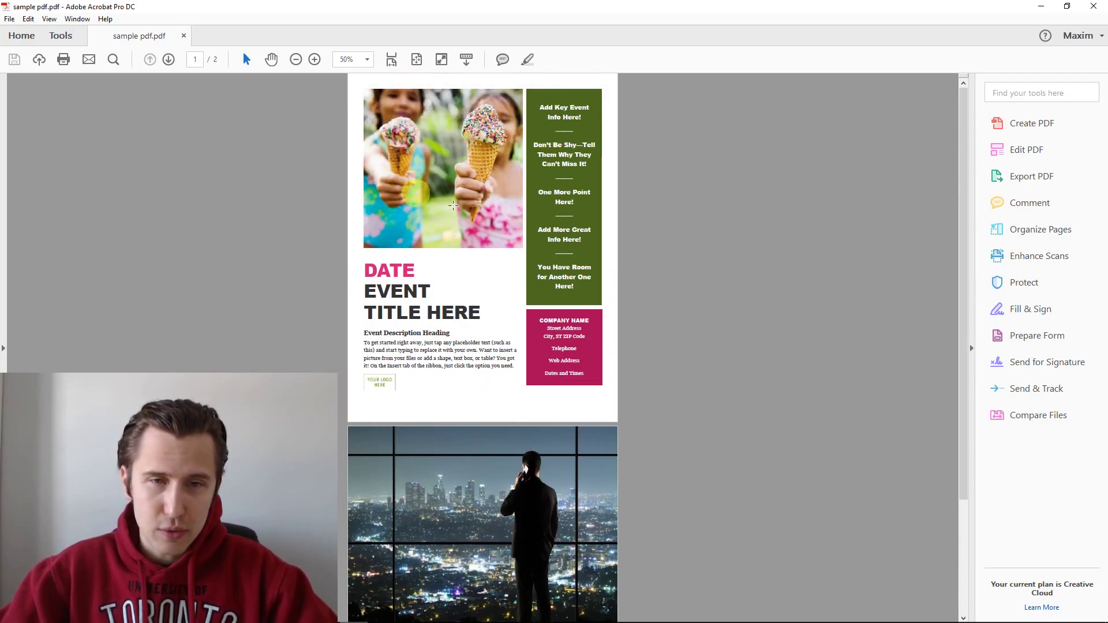
{"action": "scroll", "coordinate": [536, 448], "scroll_direction": "down", "scroll_amount": 1}
{"action": "scroll", "coordinate": [529, 452], "scroll_direction": "down", "scroll_amount": 2}
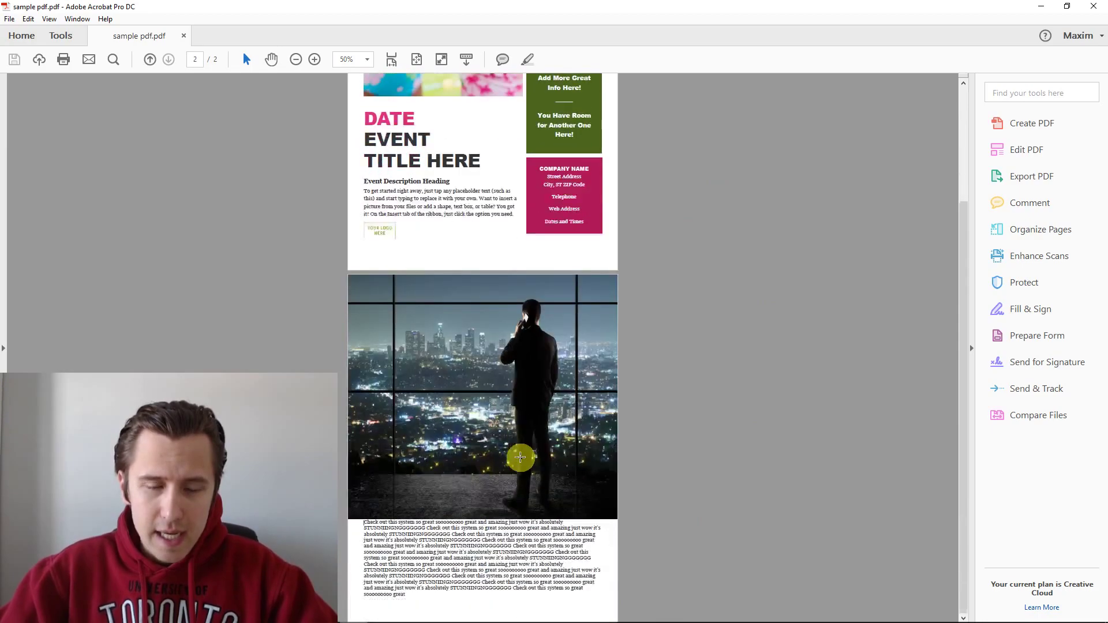
{"action": "scroll", "coordinate": [466, 534], "scroll_direction": "up", "scroll_amount": 1, "text": "ctrl"}
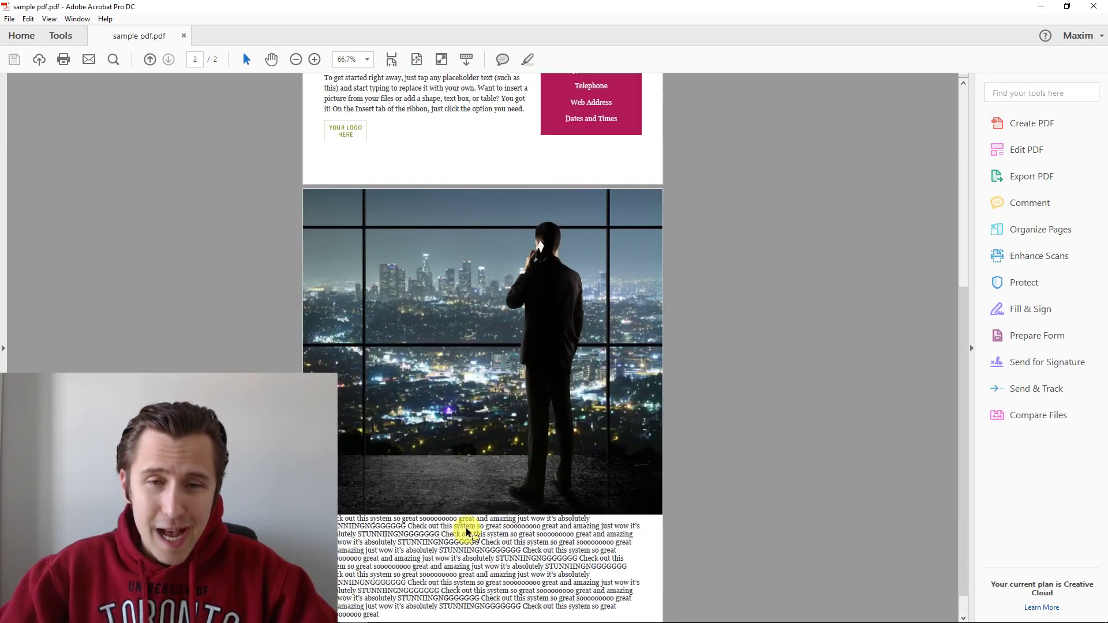
{"action": "scroll", "coordinate": [467, 511], "scroll_direction": "up", "scroll_amount": 4}
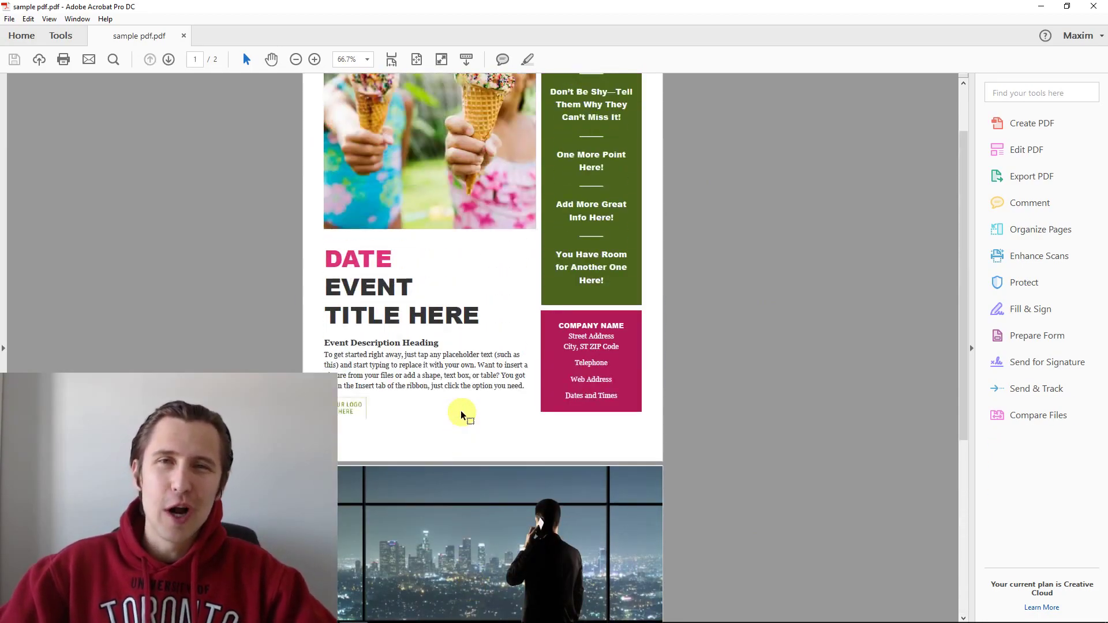
{"action": "scroll", "coordinate": [458, 352], "scroll_direction": "up", "scroll_amount": 1}
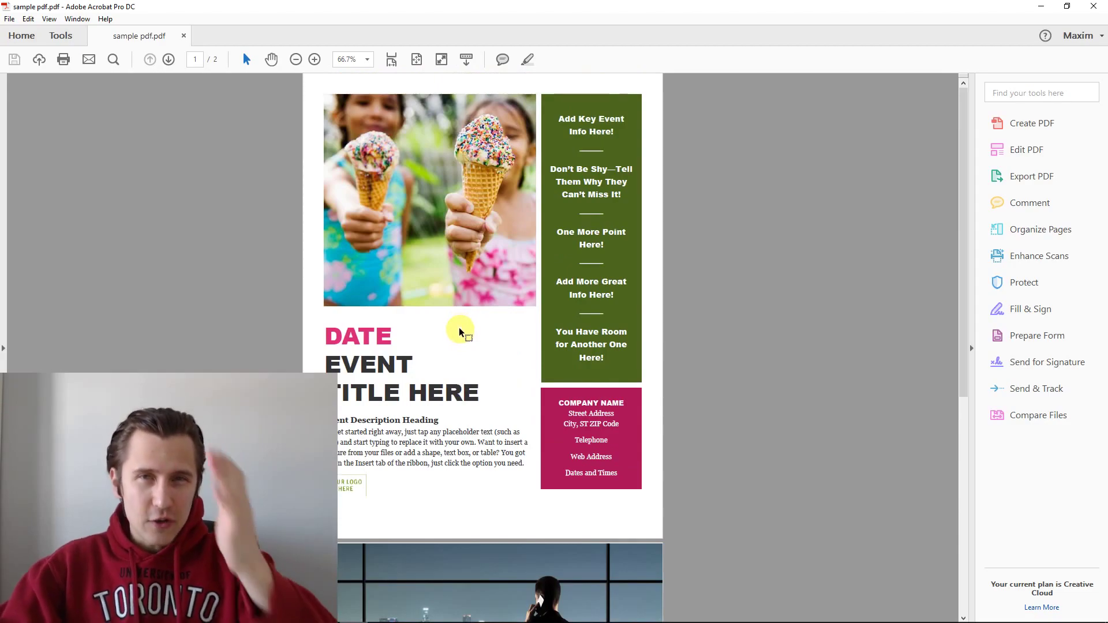
{"action": "scroll", "coordinate": [435, 381], "scroll_direction": "down", "scroll_amount": 3}
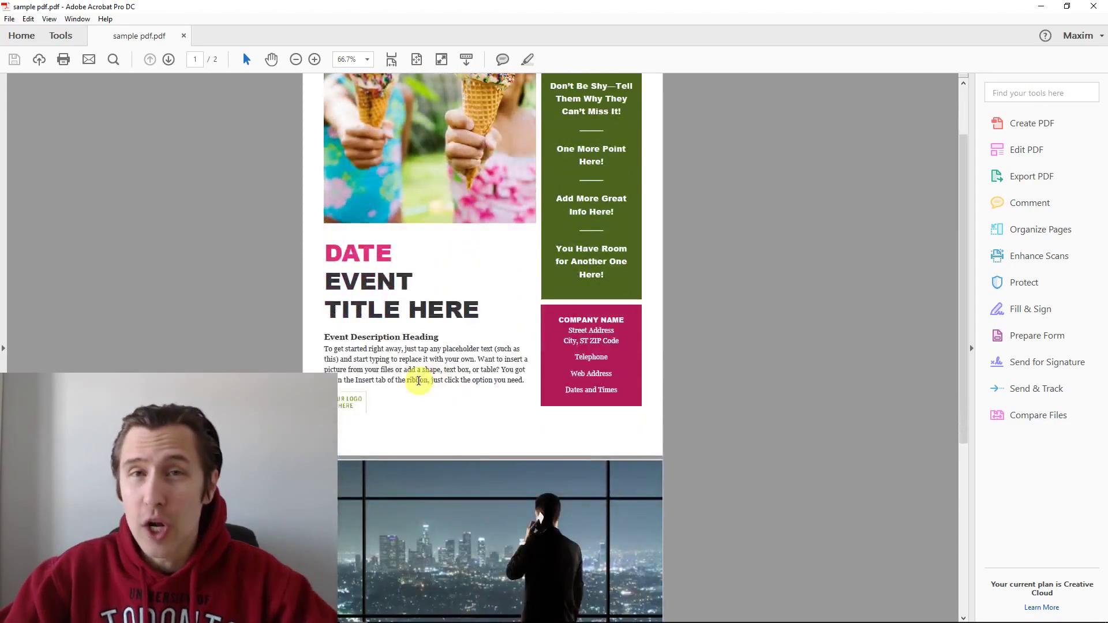
{"action": "scroll", "coordinate": [395, 394], "scroll_direction": "down", "scroll_amount": 3}
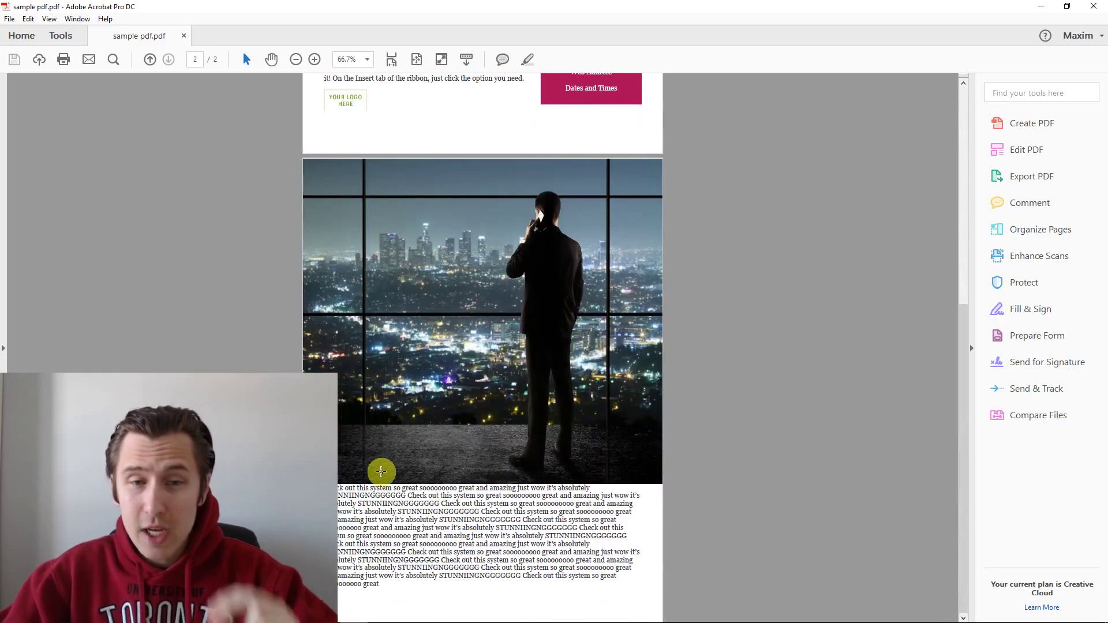
{"action": "scroll", "coordinate": [381, 472], "scroll_direction": "up", "scroll_amount": 3}
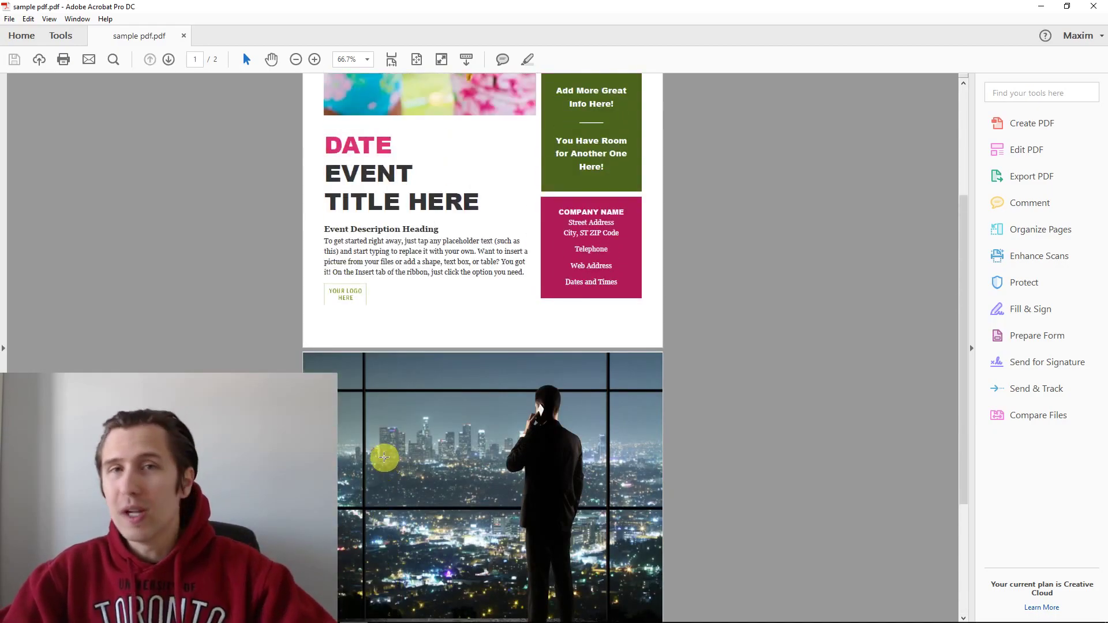
{"action": "scroll", "coordinate": [384, 459], "scroll_direction": "up", "scroll_amount": 3}
{"action": "scroll", "coordinate": [384, 441], "scroll_direction": "up", "scroll_amount": 1}
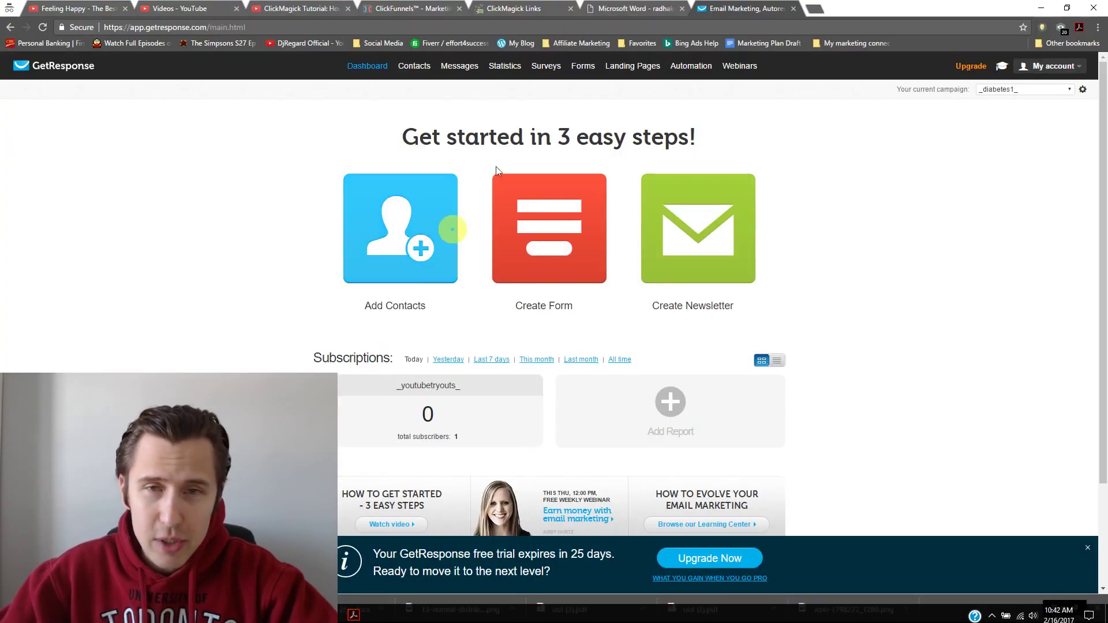
Open the day-0 'hey, welcome to the list!' autoresponder from Manage Autoresponders and edit its message
{"action": "mouse_move", "coordinate": [443, 69]}
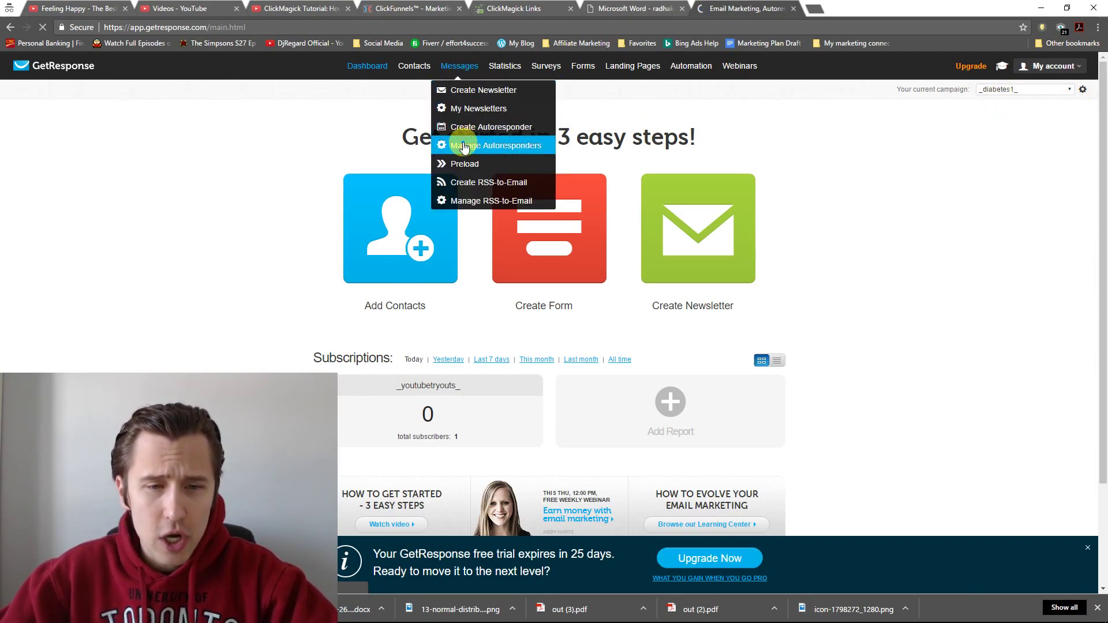
{"action": "left_click", "coordinate": [463, 145]}
{"action": "mouse_move", "coordinate": [458, 186]}
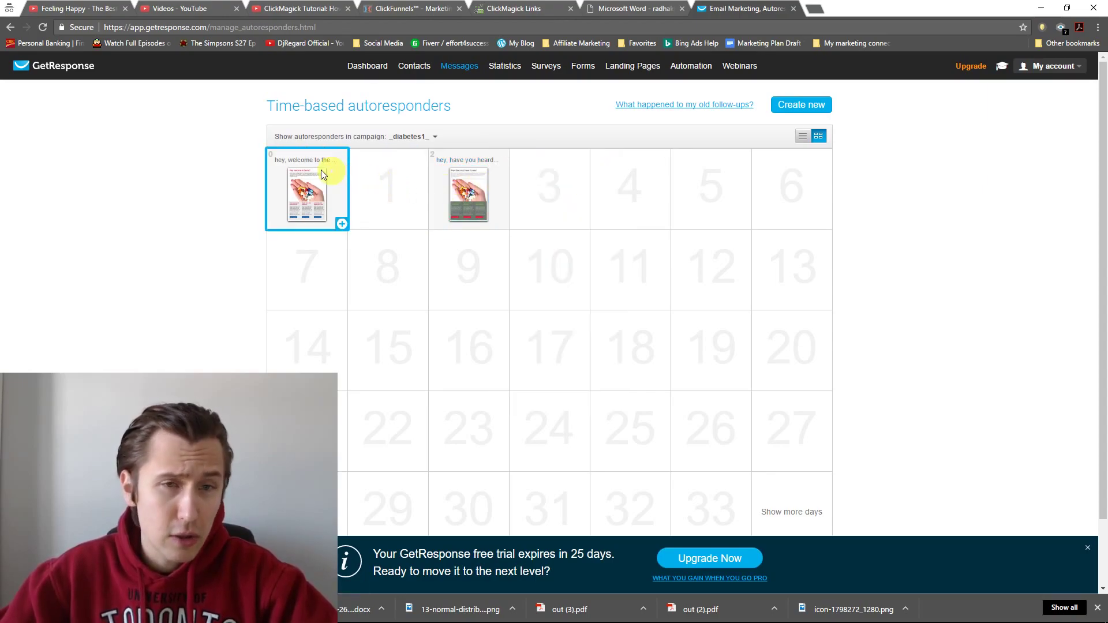
{"action": "mouse_move", "coordinate": [296, 202]}
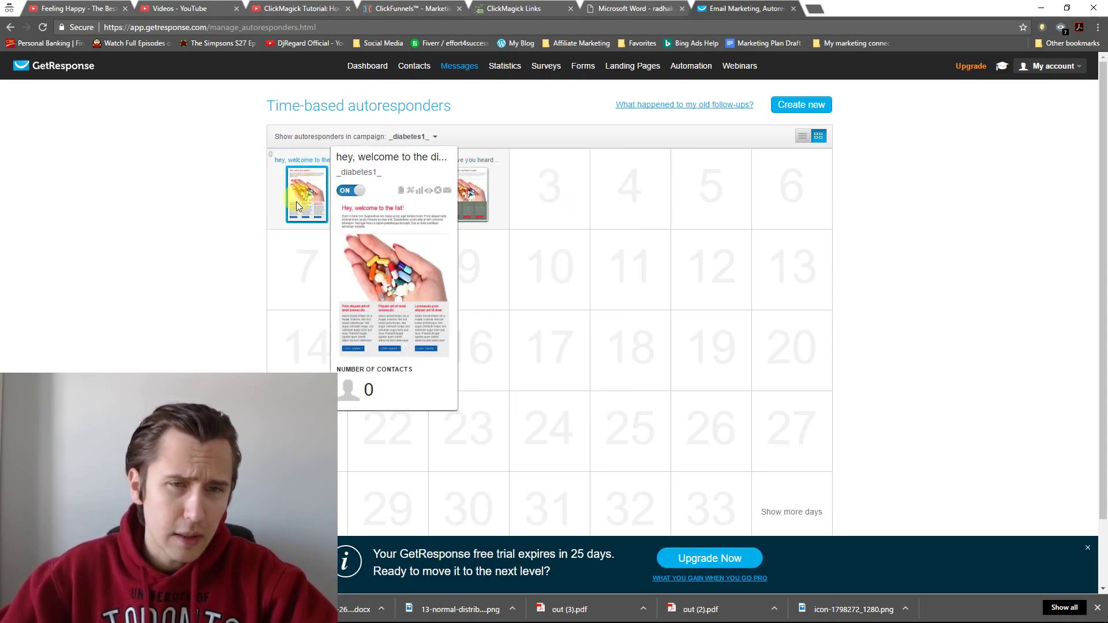
{"action": "left_click", "coordinate": [408, 191]}
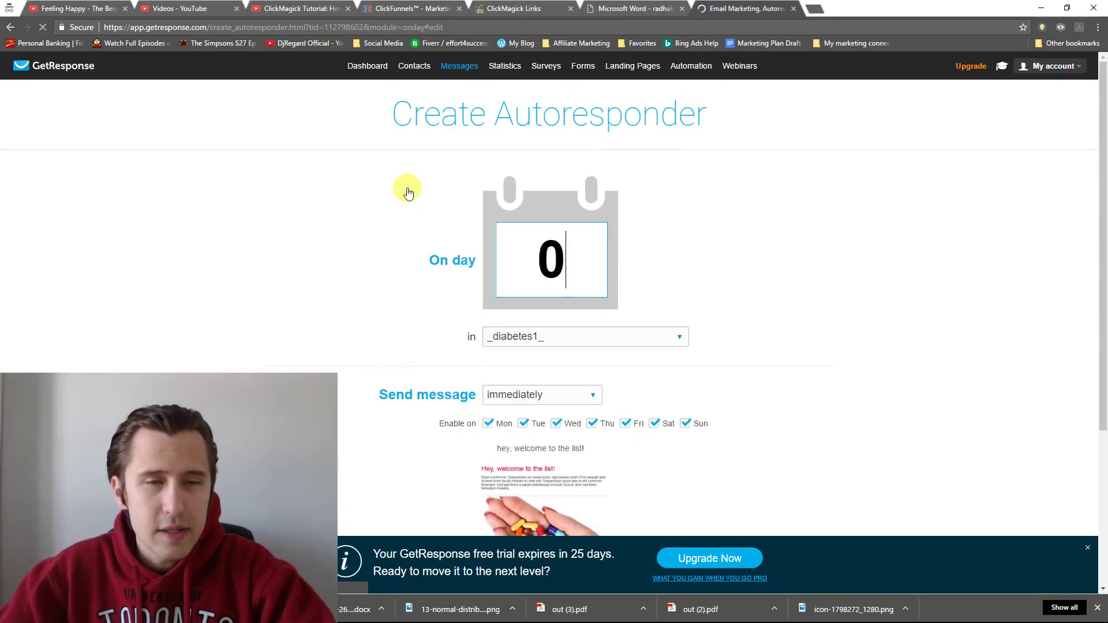
{"action": "scroll", "coordinate": [787, 328], "scroll_direction": "down", "scroll_amount": 2}
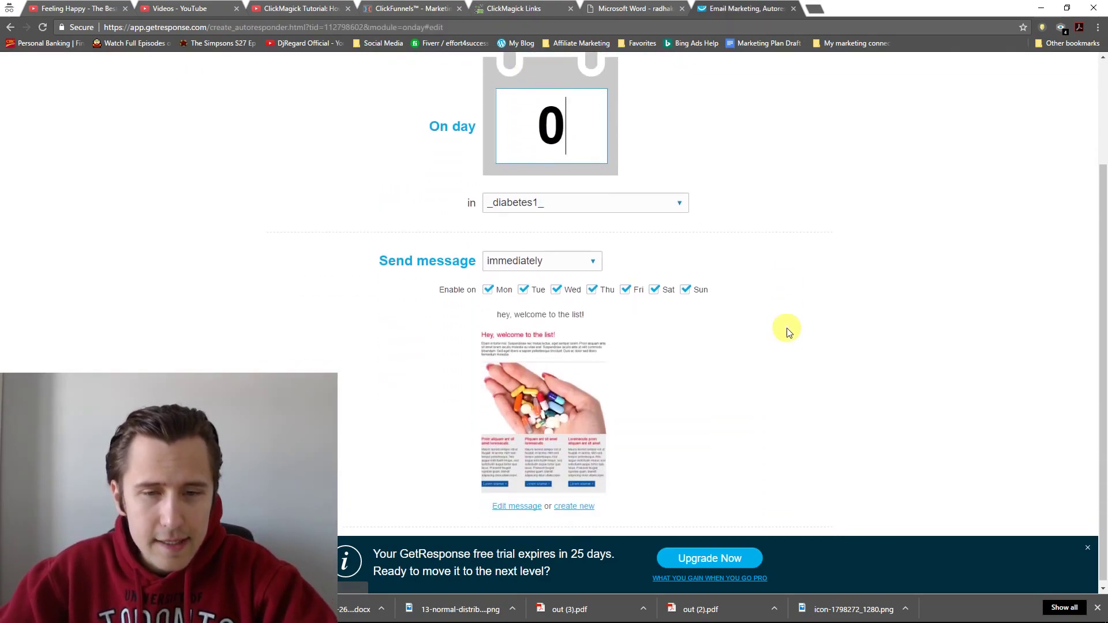
{"action": "left_click", "coordinate": [524, 506]}
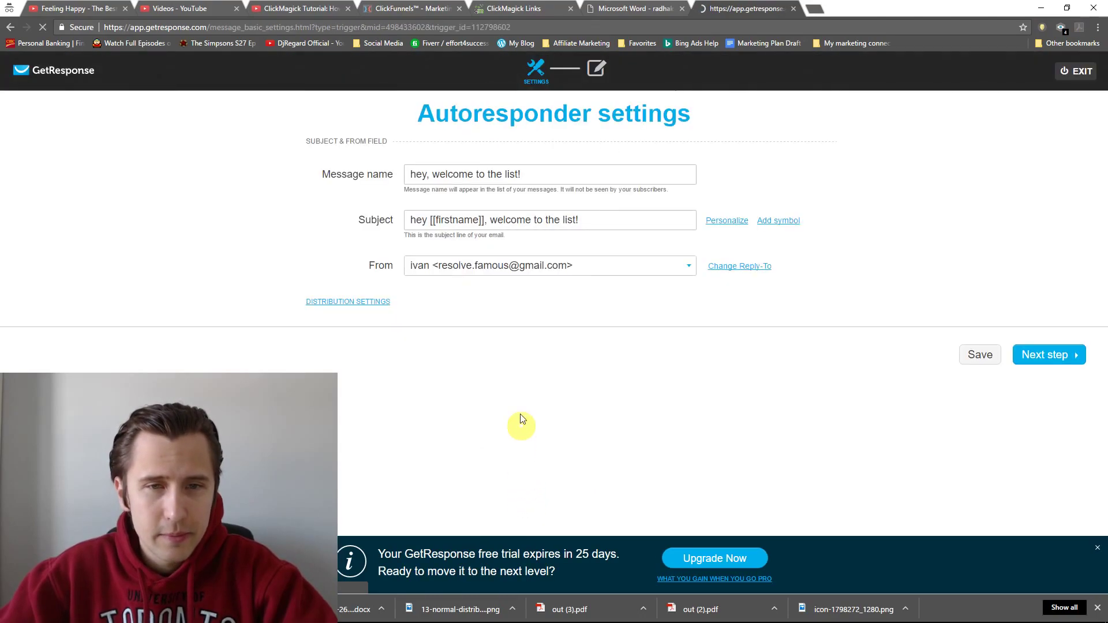
Try attaching sample pdf.pdf to the welcome email; it is rejected for exceeding 400 kb
{"action": "left_click", "coordinate": [1024, 355]}
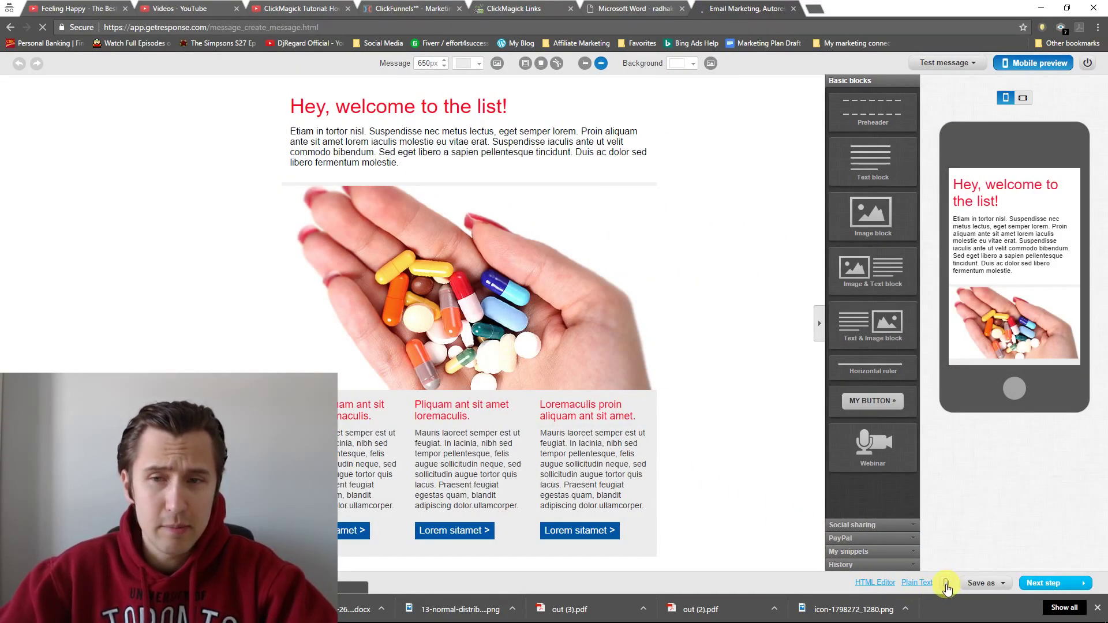
{"action": "left_click", "coordinate": [946, 584]}
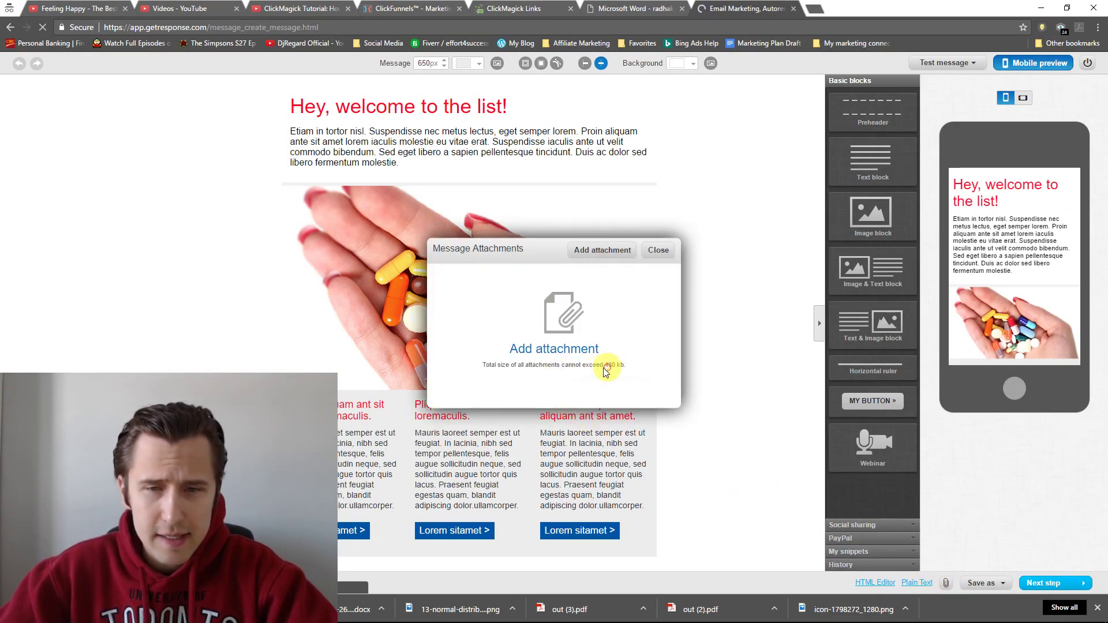
{"action": "left_click", "coordinate": [508, 361]}
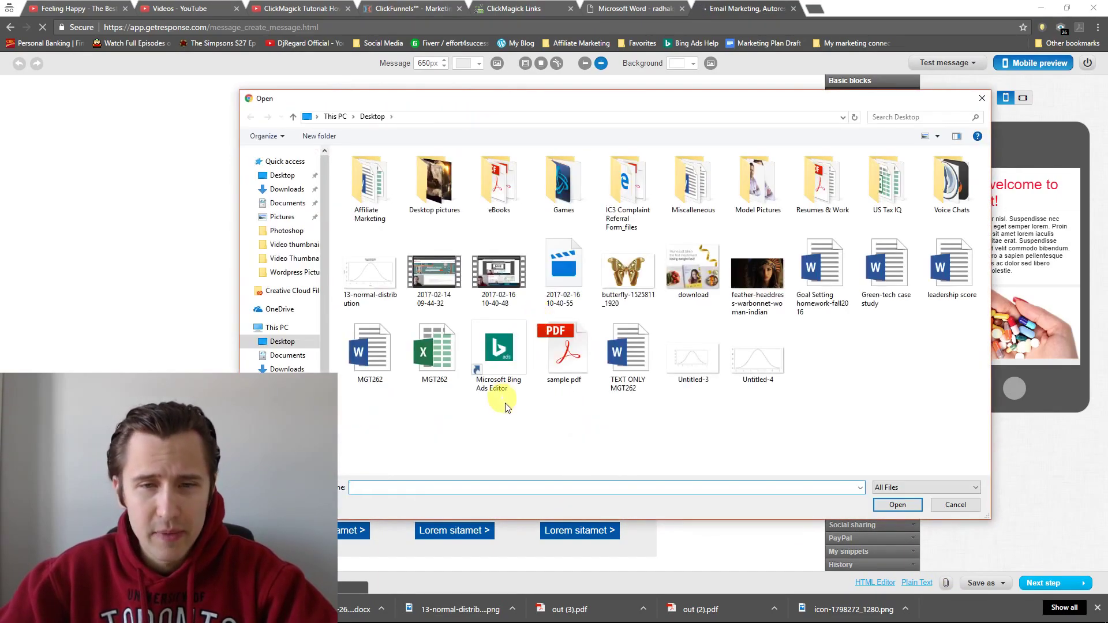
{"action": "double_click", "coordinate": [566, 361]}
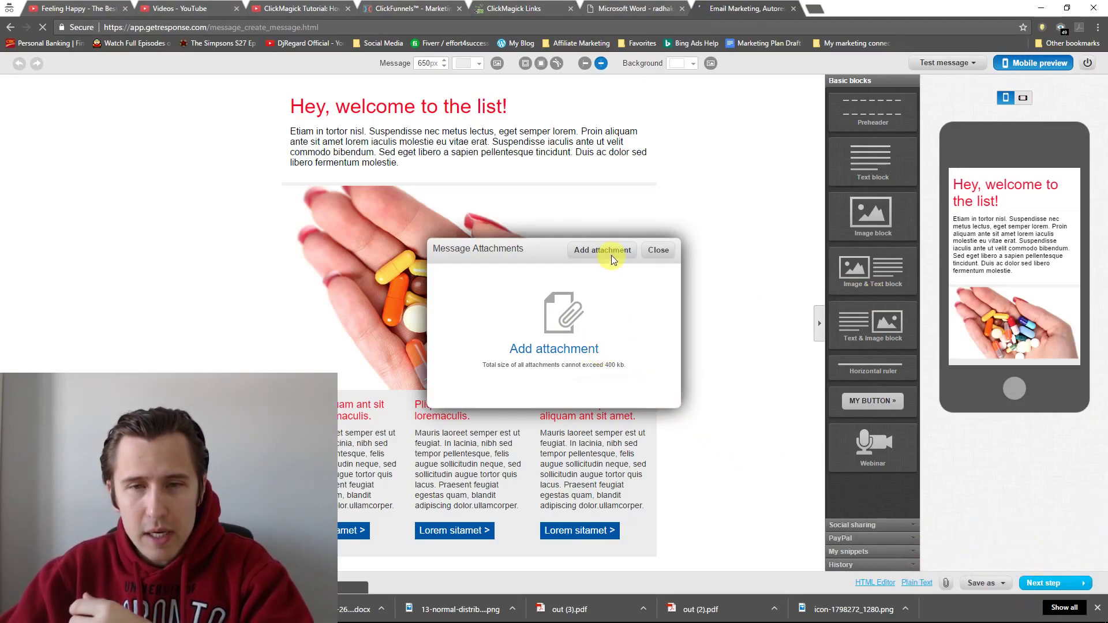
{"action": "left_click", "coordinate": [562, 312]}
{"action": "double_click", "coordinate": [564, 355]}
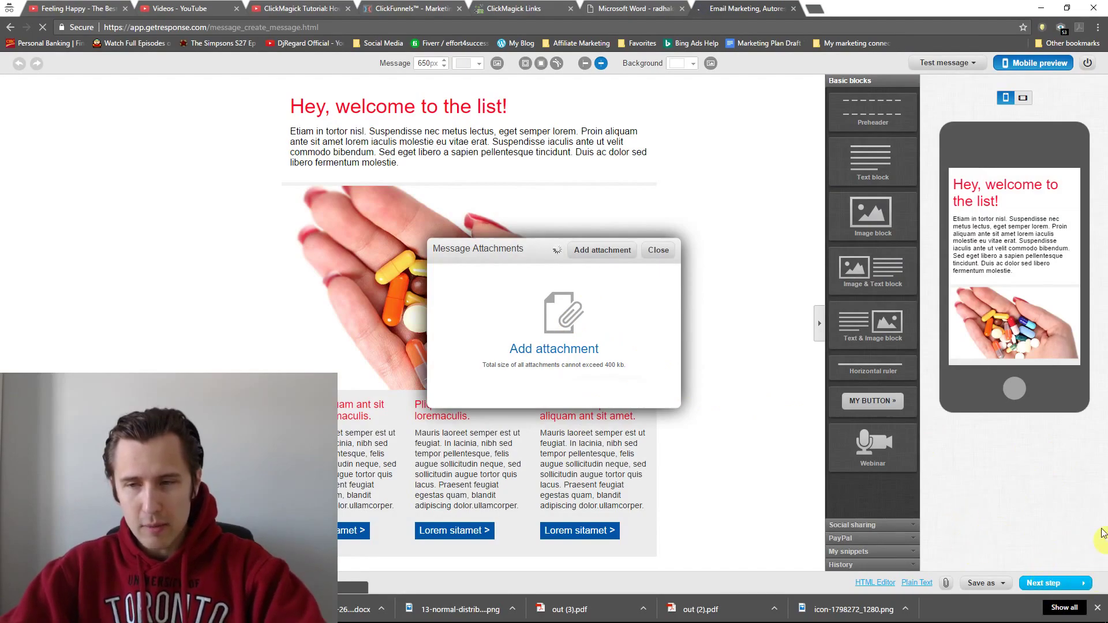
{"action": "left_click", "coordinate": [658, 250]}
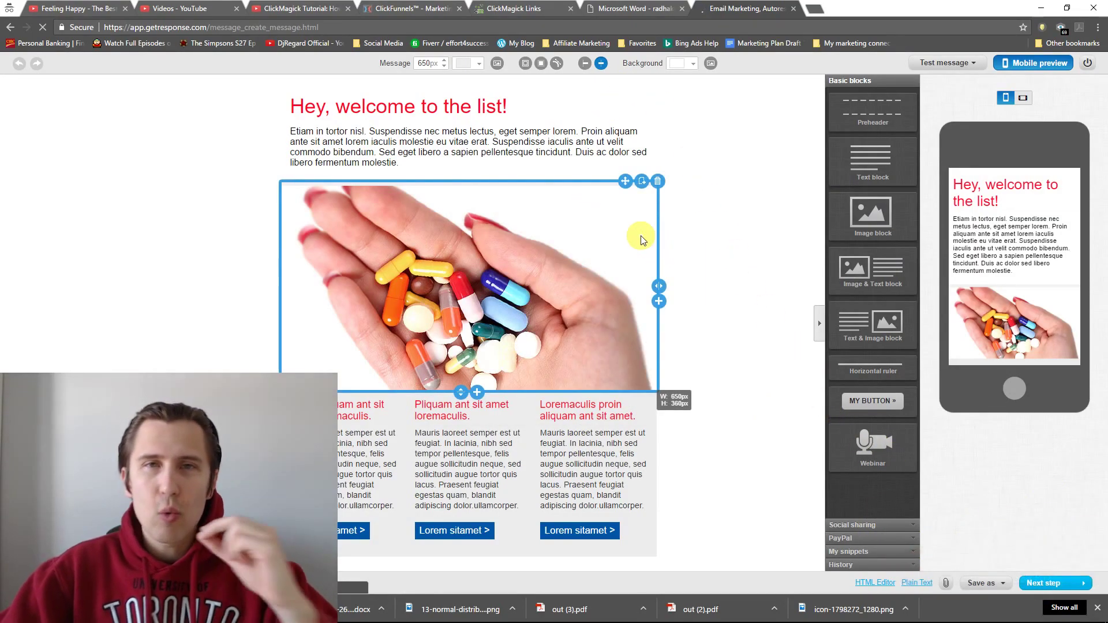
Exit the message editor and go to the Documents section of Multimedia Studio
{"action": "left_click", "coordinate": [1088, 65]}
{"action": "left_click", "coordinate": [602, 95]}
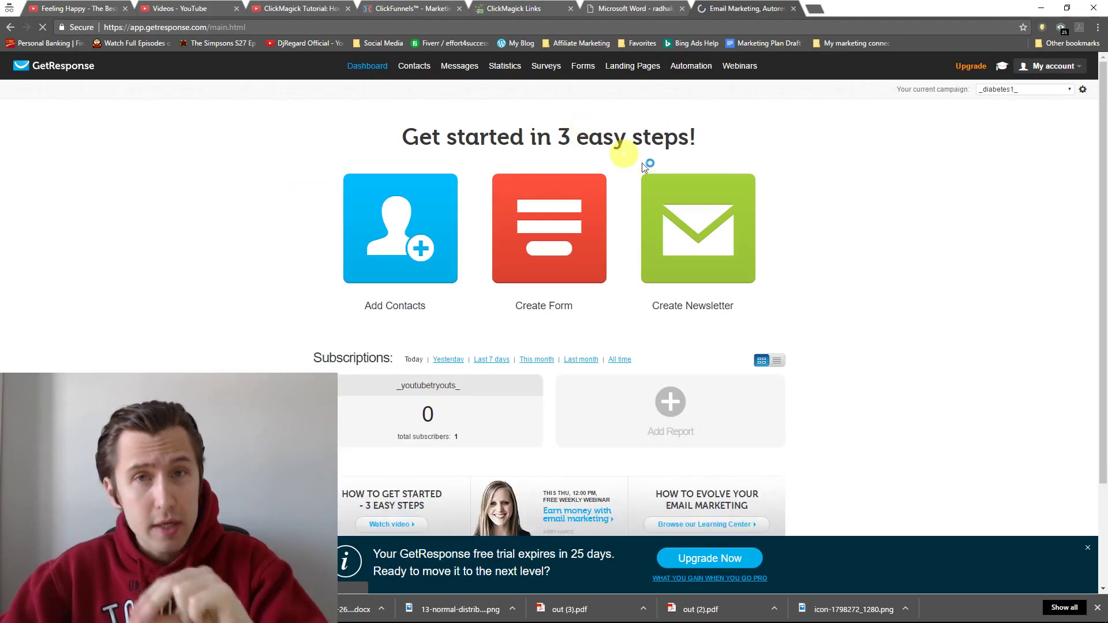
{"action": "left_click", "coordinate": [1053, 66]}
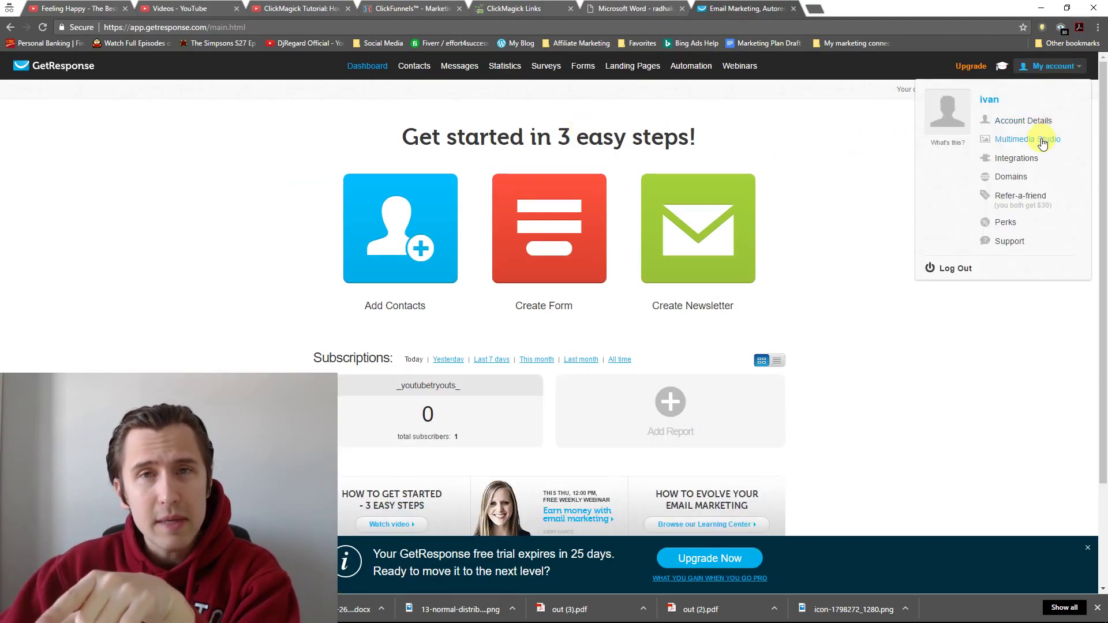
{"action": "left_click", "coordinate": [1042, 144]}
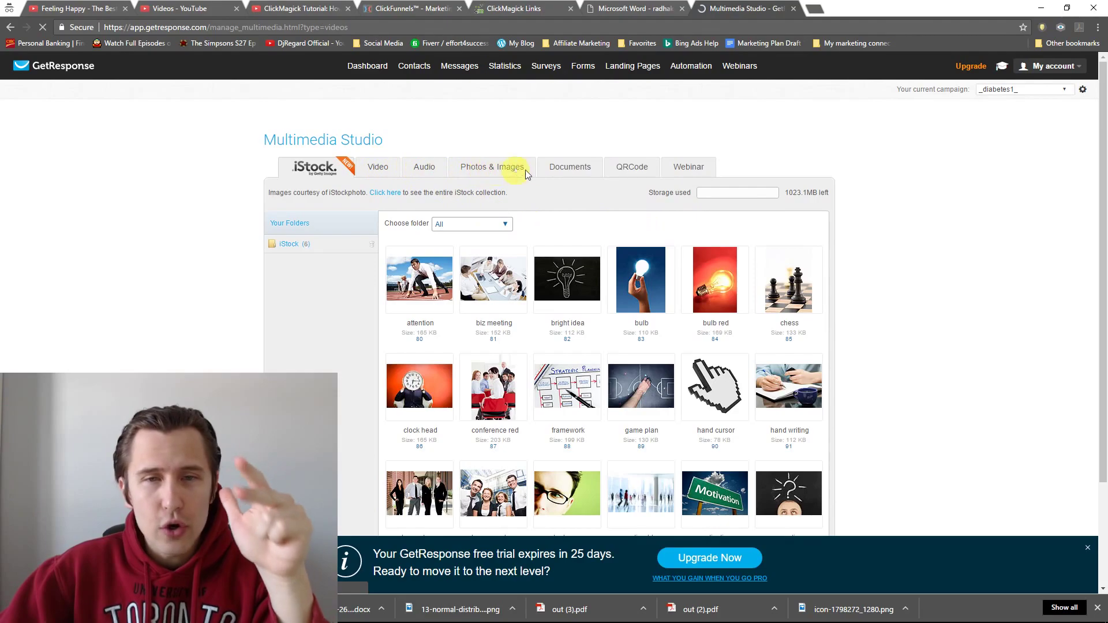
{"action": "left_click", "coordinate": [561, 172]}
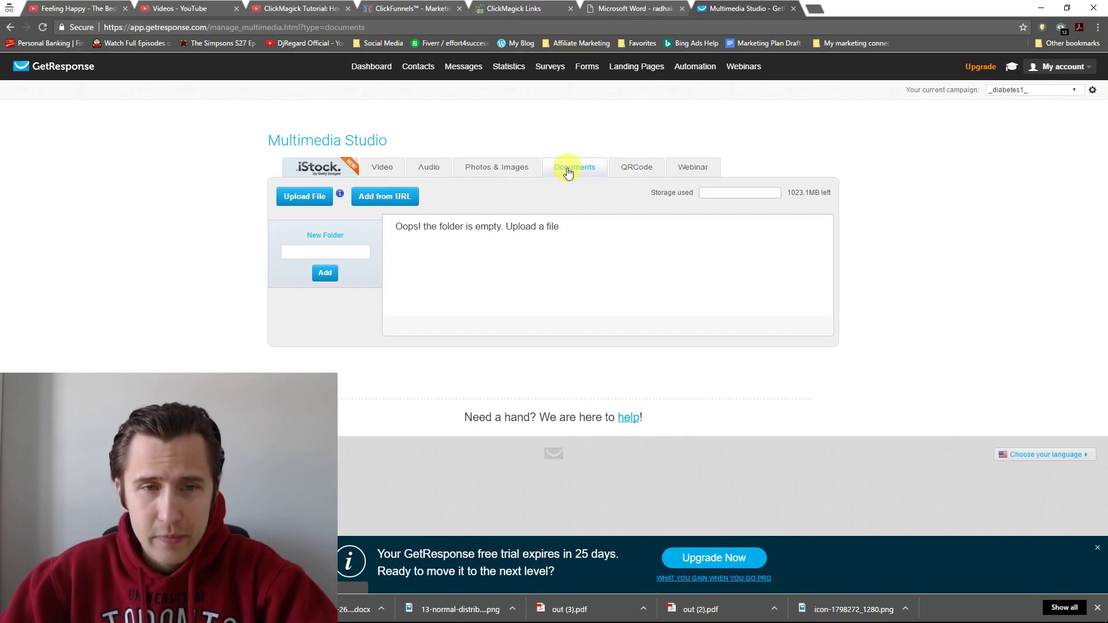
Upload sample.pdf into the Default documents folder of Multimedia Studio
{"action": "left_click", "coordinate": [314, 199]}
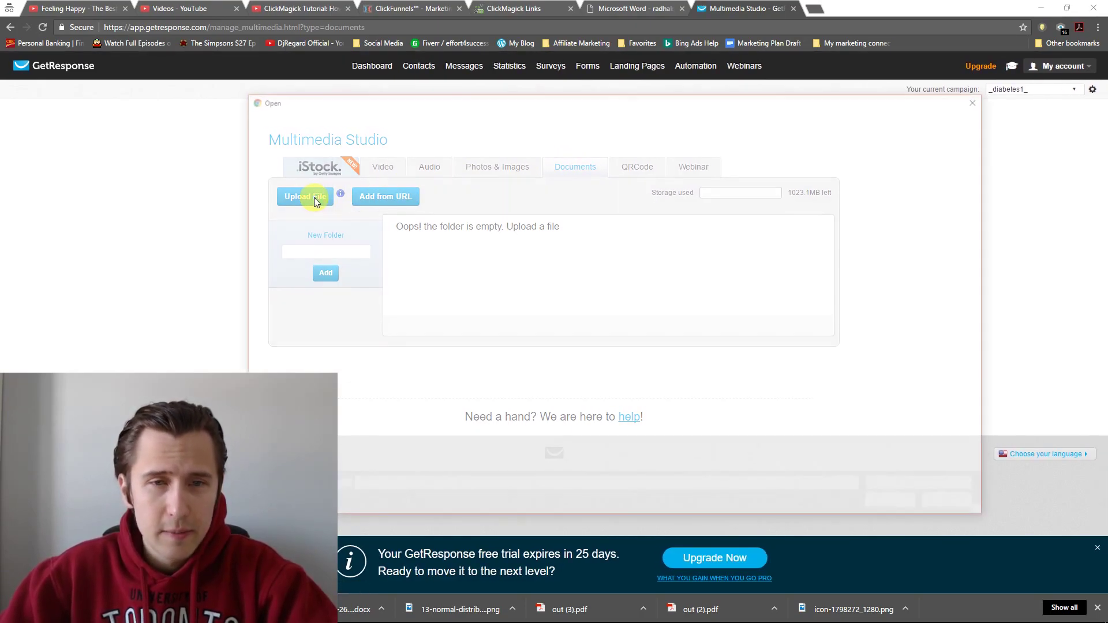
{"action": "double_click", "coordinate": [569, 375]}
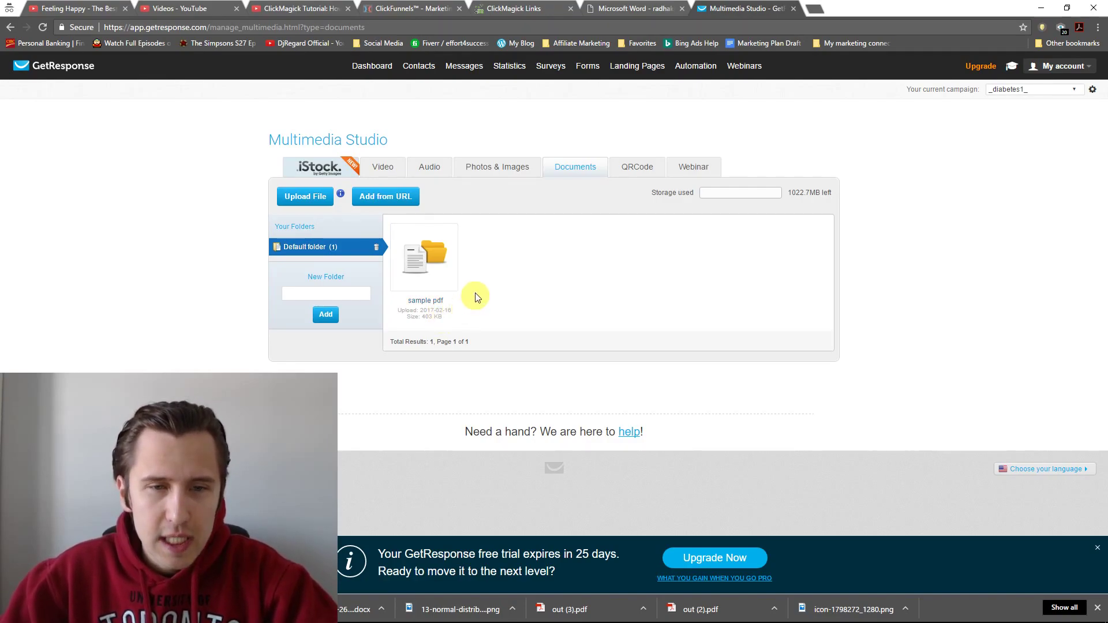
Open the uploaded PDF in a new tab, zoom out, and select its web address
{"action": "left_click", "coordinate": [425, 263]}
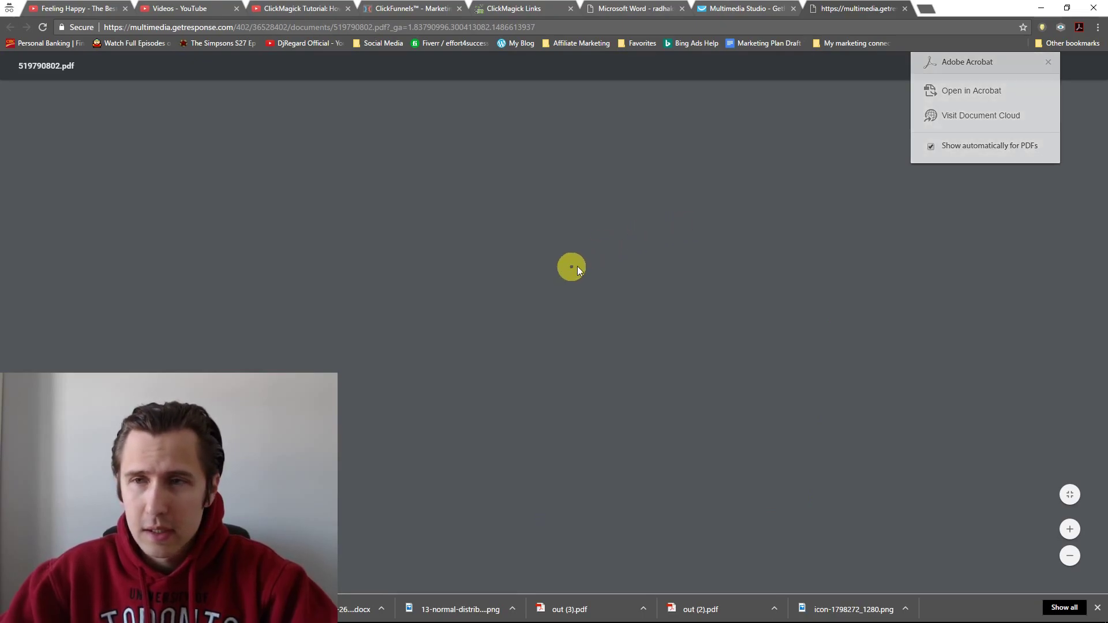
{"action": "scroll", "coordinate": [594, 386], "scroll_direction": "down", "scroll_amount": 10}
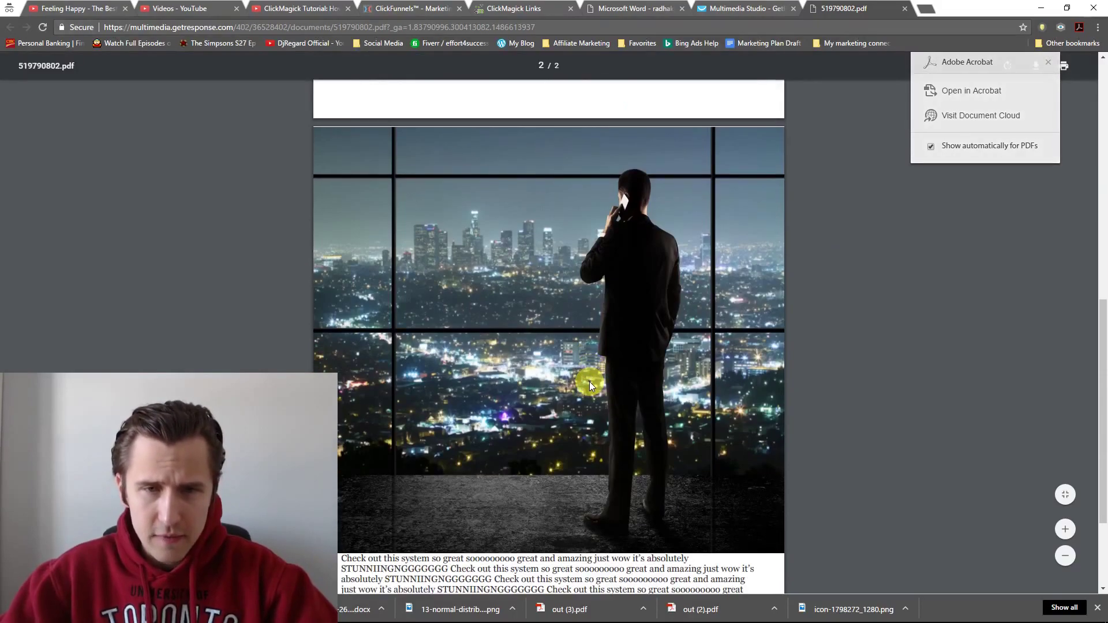
{"action": "key", "text": "ctrl+minus"}
{"action": "key", "text": "ctrl+minus"}
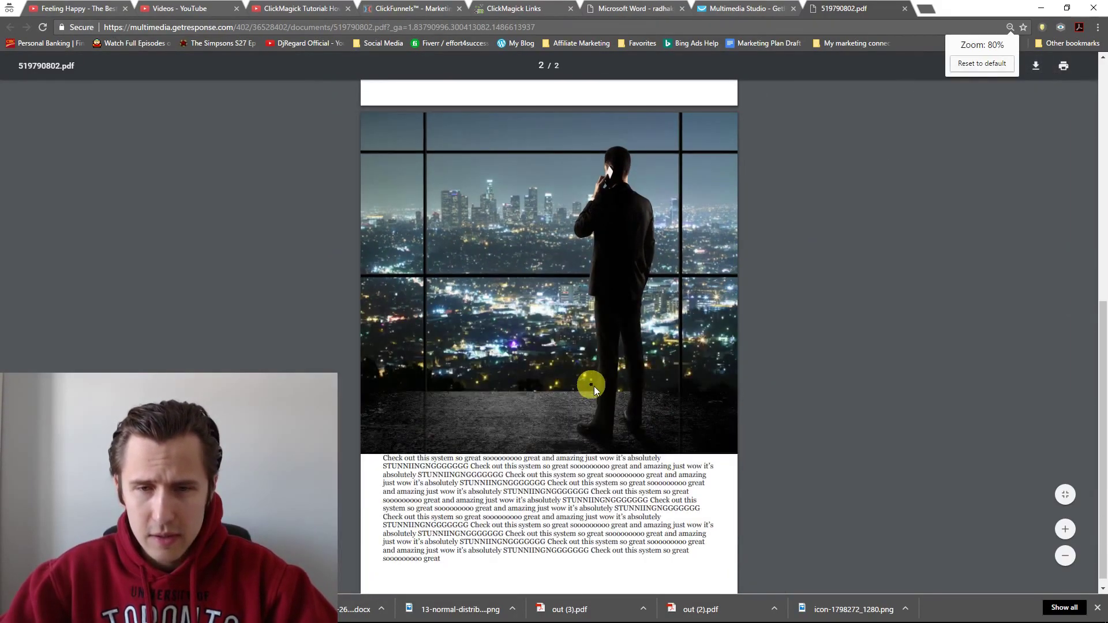
{"action": "left_click_drag", "start_coordinate": [1102, 519], "coordinate": [1103, 193]}
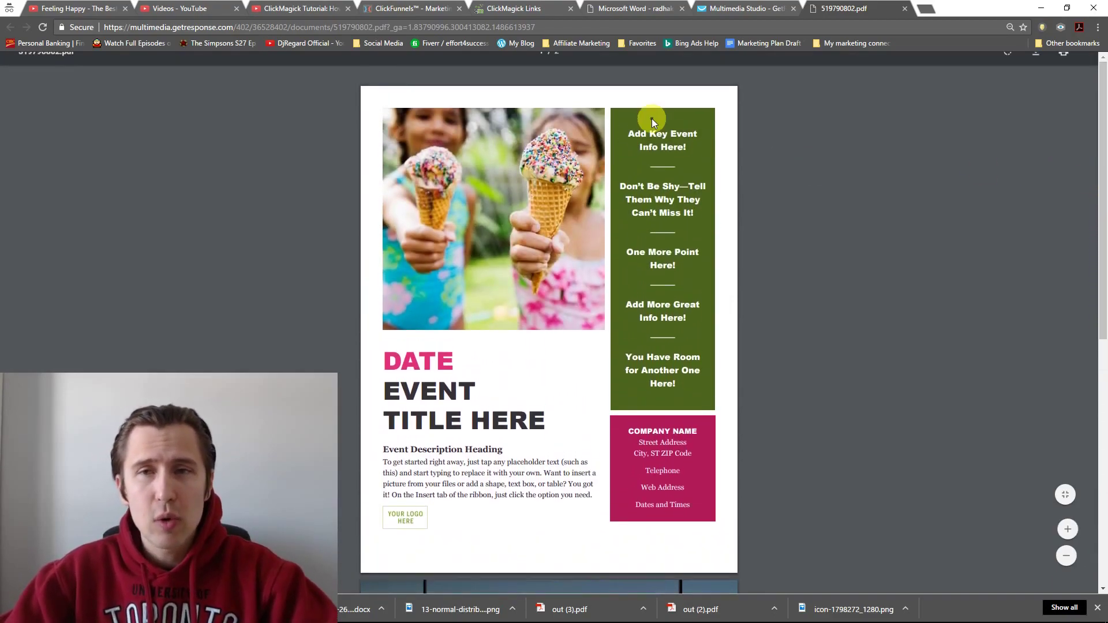
{"action": "left_click", "coordinate": [376, 32]}
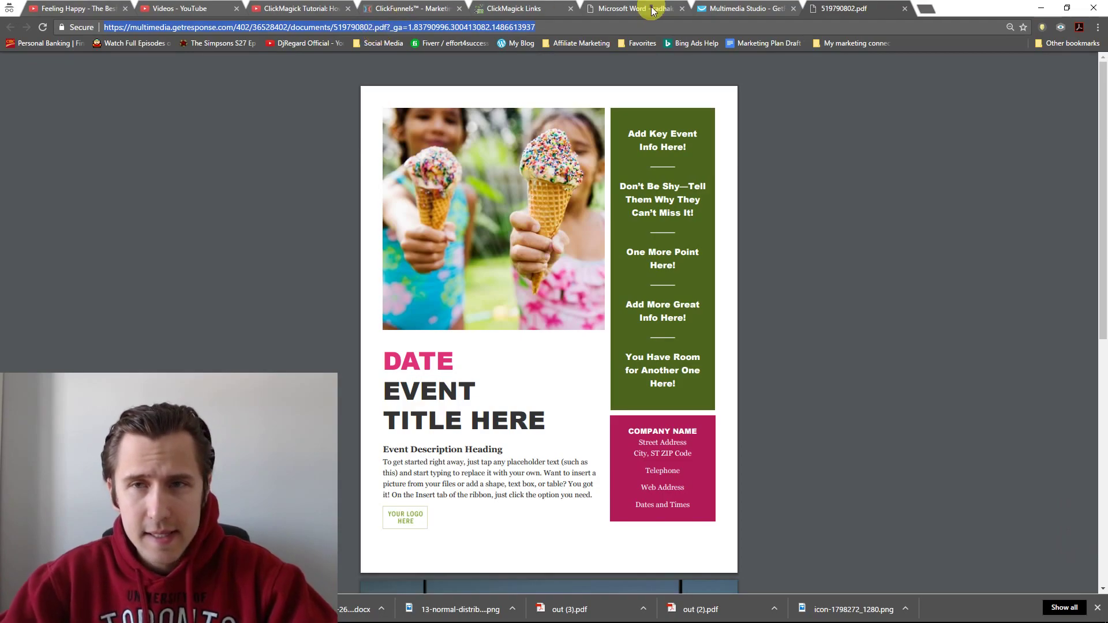
{"action": "left_click", "coordinate": [745, 8]}
Reopen the day 0 welcome autoresponder's message in the editor
{"action": "mouse_move", "coordinate": [479, 65]}
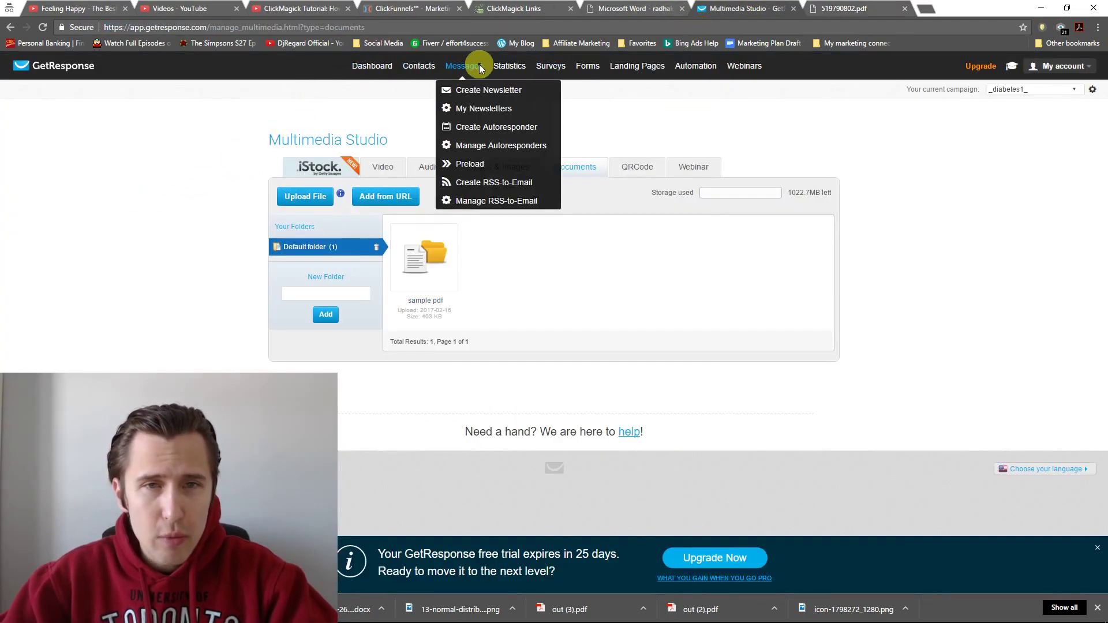
{"action": "left_click", "coordinate": [474, 144]}
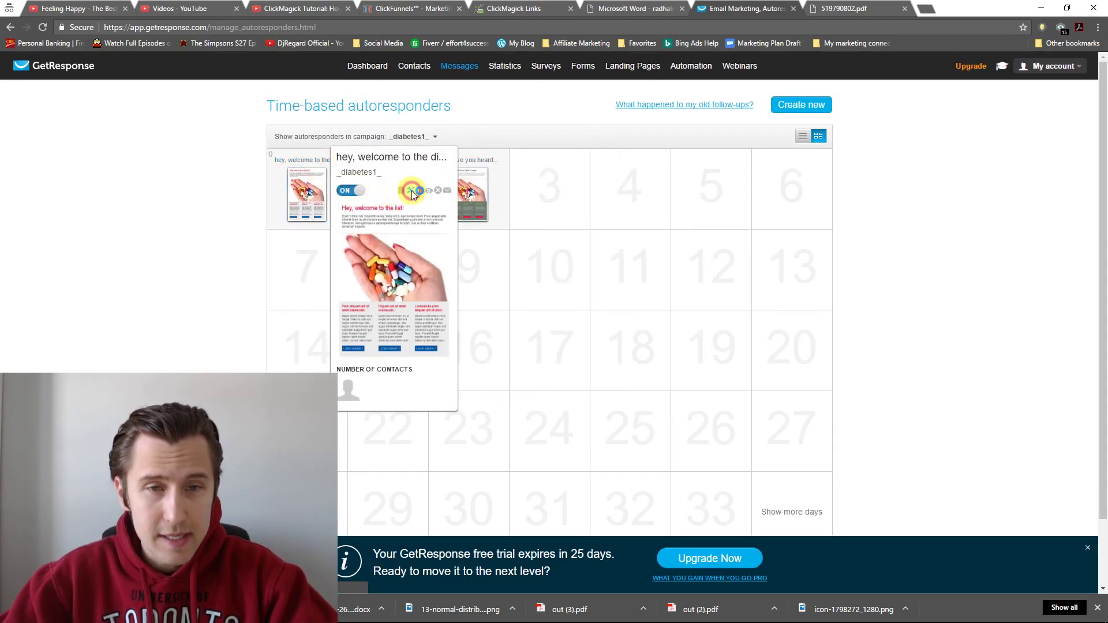
{"action": "left_click", "coordinate": [411, 190]}
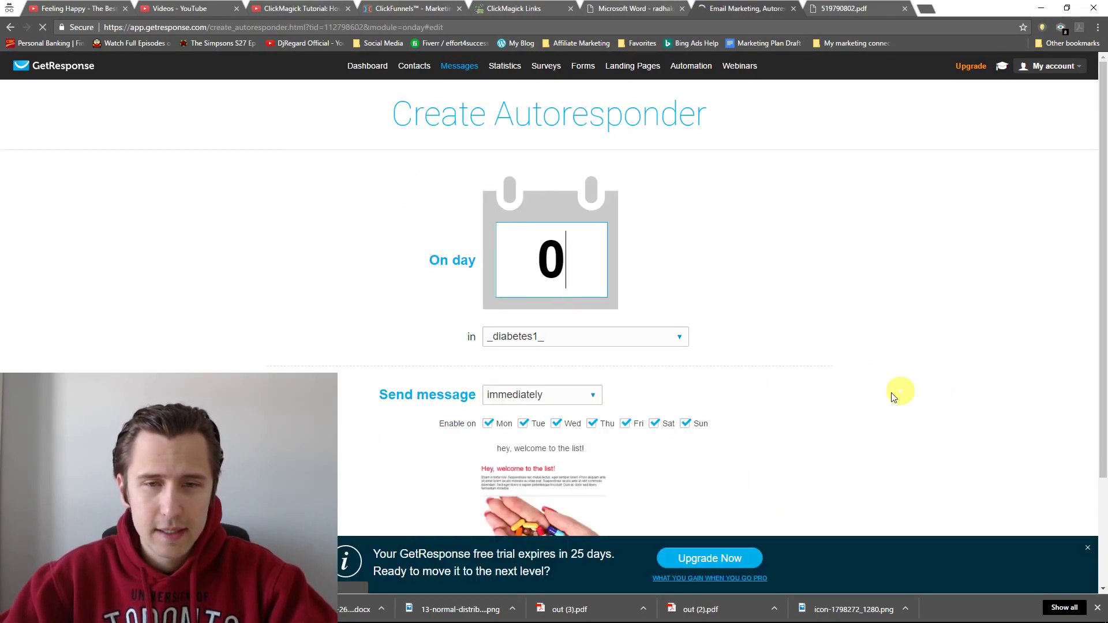
{"action": "scroll", "coordinate": [894, 397], "scroll_direction": "down", "scroll_amount": 2}
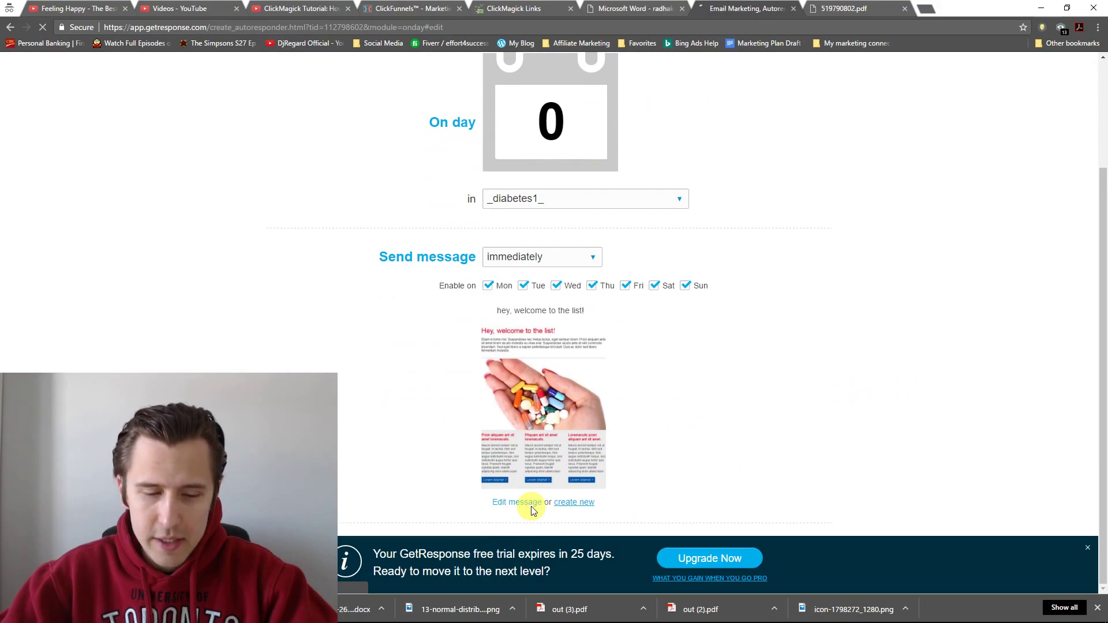
{"action": "left_click", "coordinate": [531, 507]}
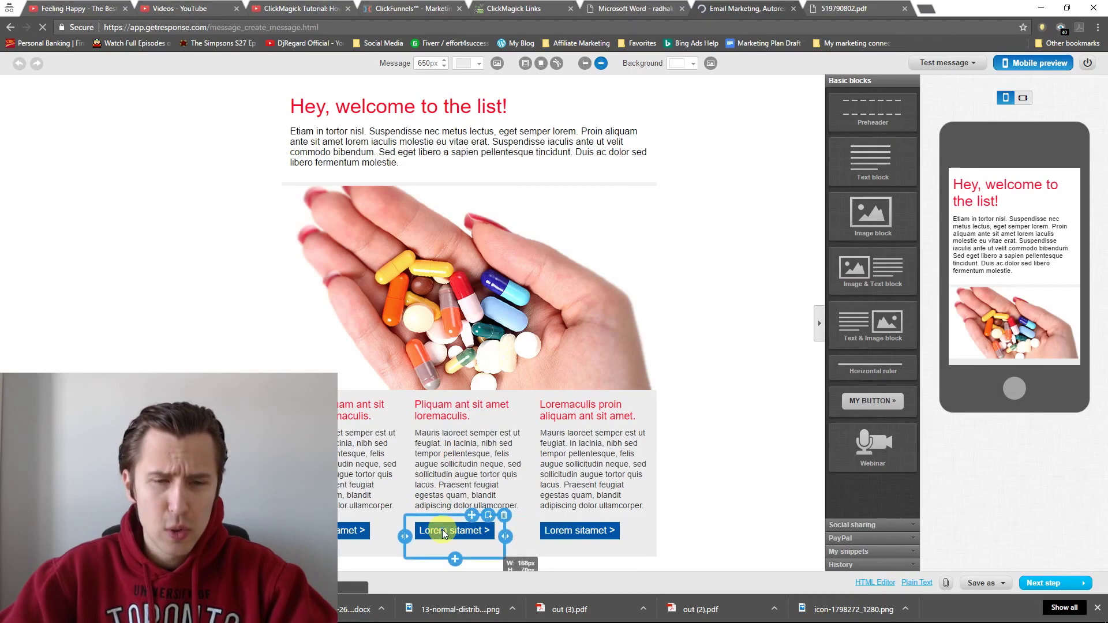
Paste the uploaded PDF's address as the Button URL of the column buttons
{"action": "left_click", "coordinate": [343, 531]}
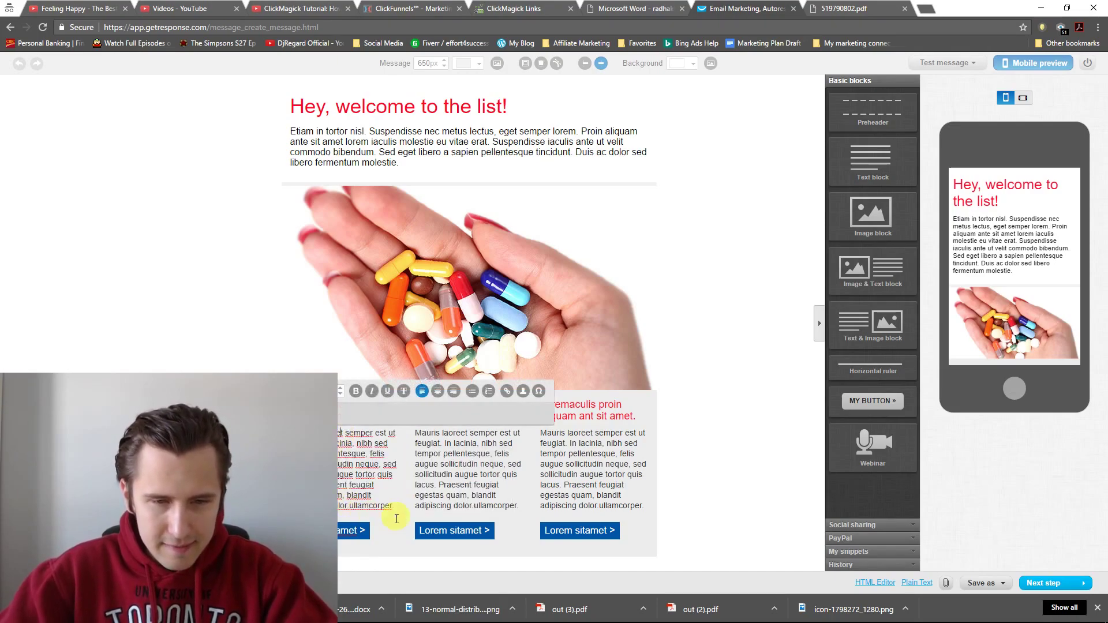
{"action": "left_click", "coordinate": [433, 528]}
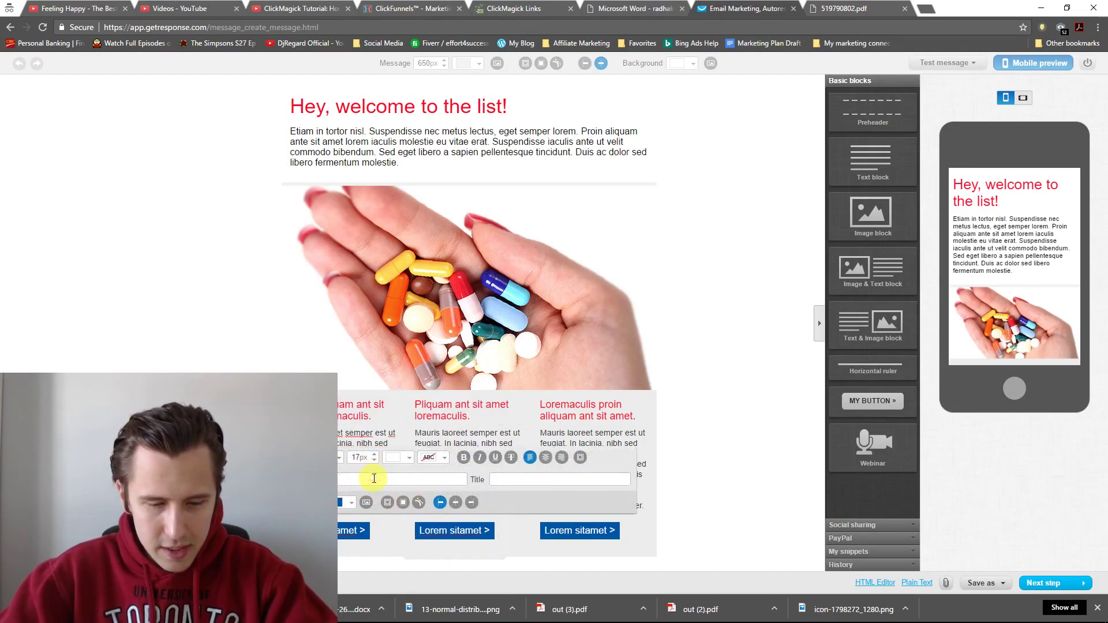
{"action": "left_click", "coordinate": [573, 528]}
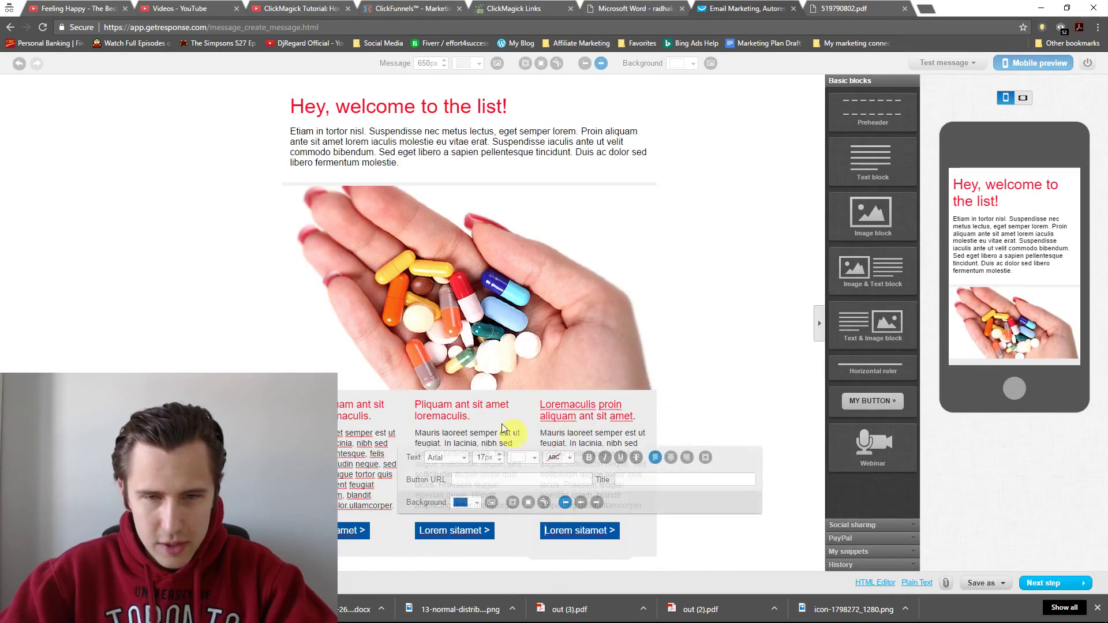
{"action": "left_click", "coordinate": [485, 480]}
{"action": "key", "text": "ctrl+v"}
{"action": "left_click", "coordinate": [548, 415]}
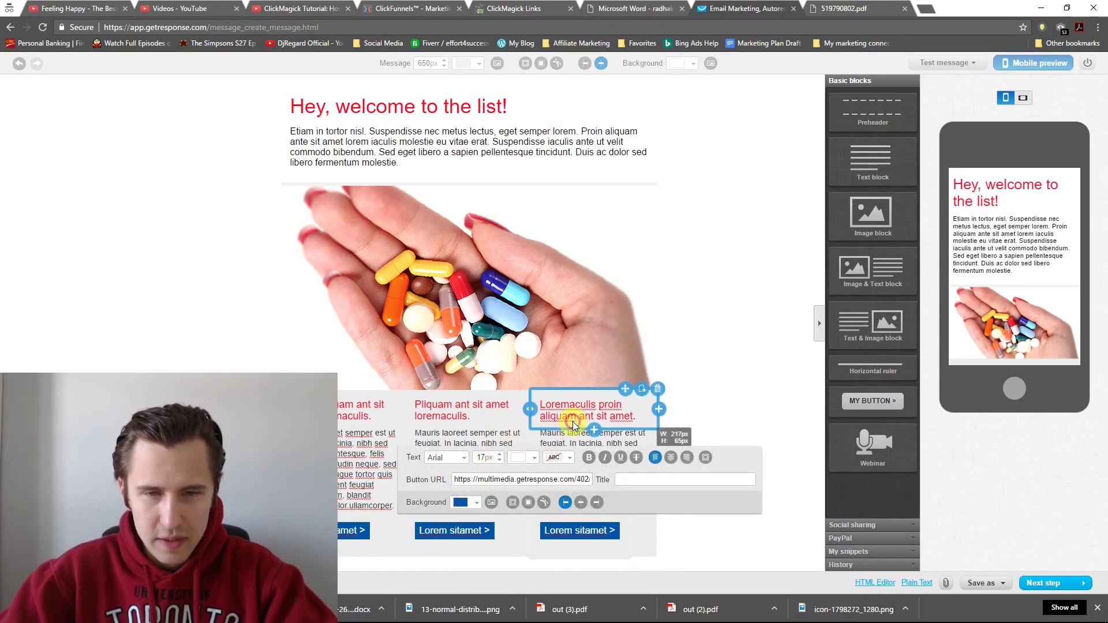
Dismiss the free-trial banner and save and publish the welcome autoresponder
{"action": "left_click", "coordinate": [1048, 586]}
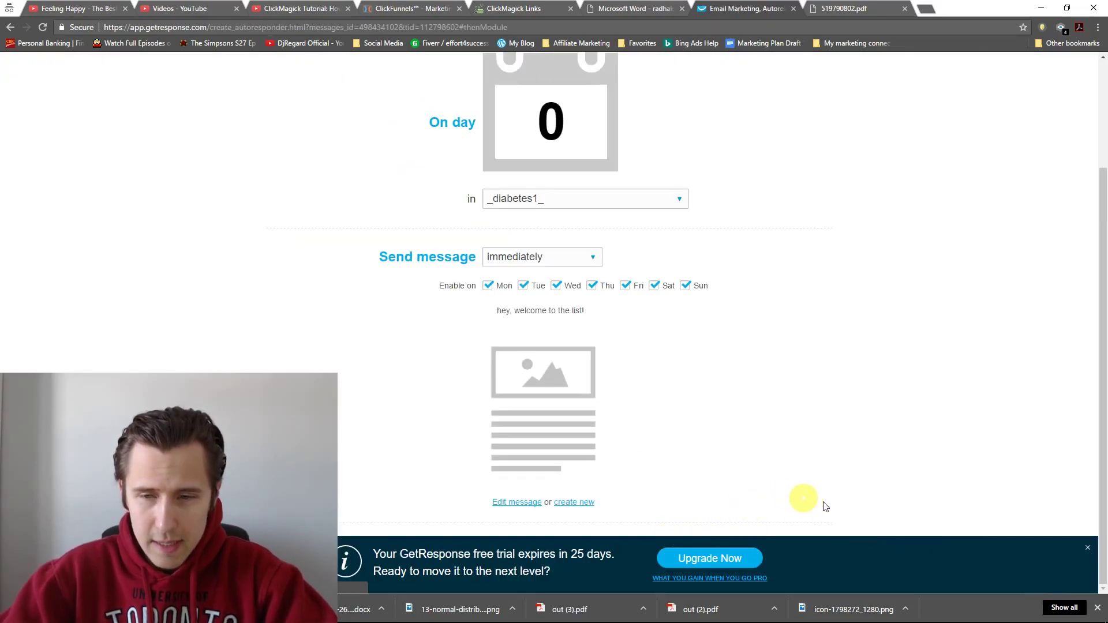
{"action": "left_click", "coordinate": [1085, 545]}
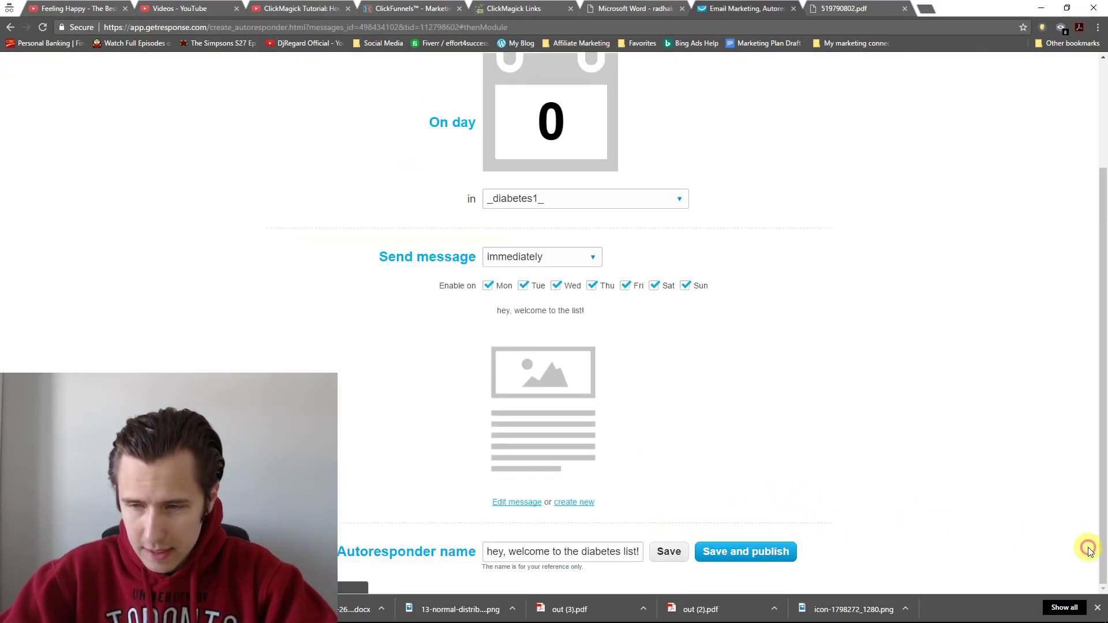
{"action": "left_click", "coordinate": [765, 552]}
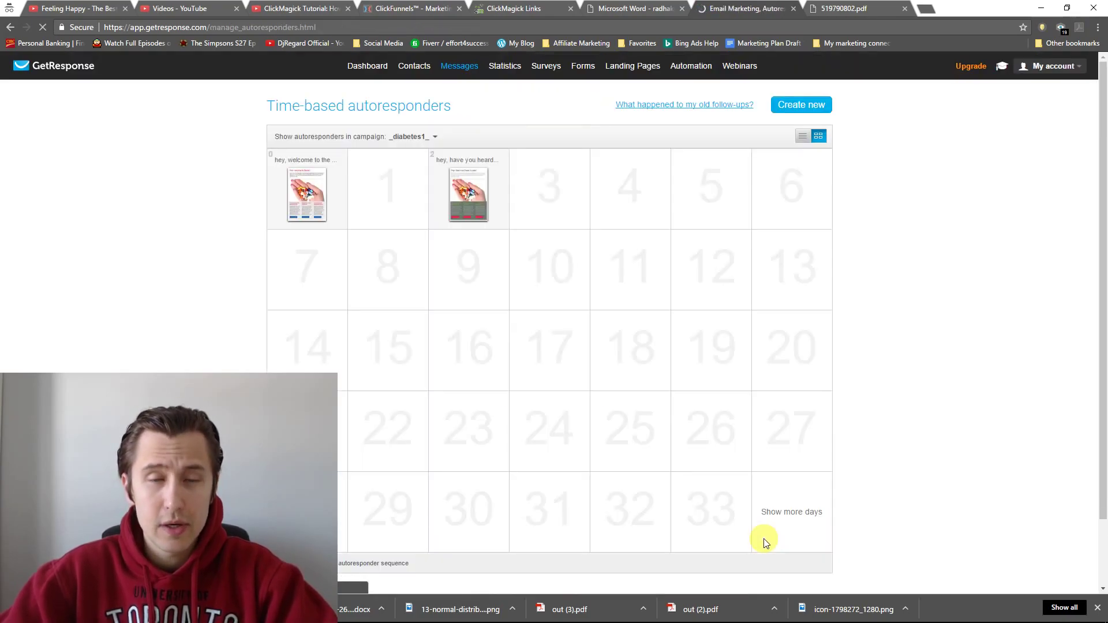
Open the day 0 welcome email's web version in a new tab
{"action": "mouse_move", "coordinate": [306, 185]}
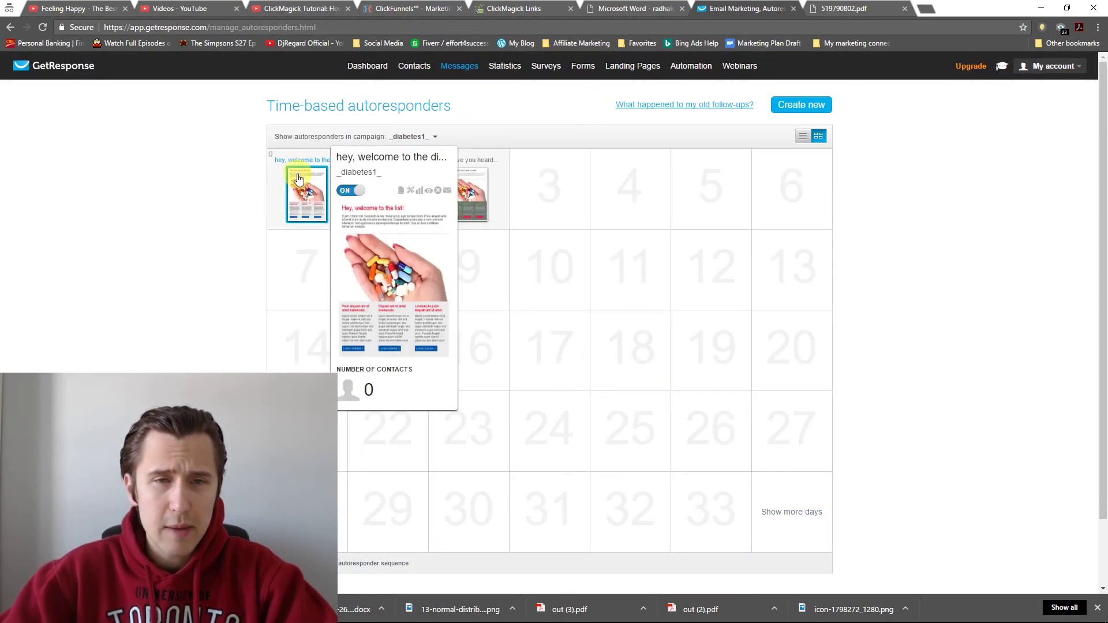
{"action": "left_click", "coordinate": [429, 190]}
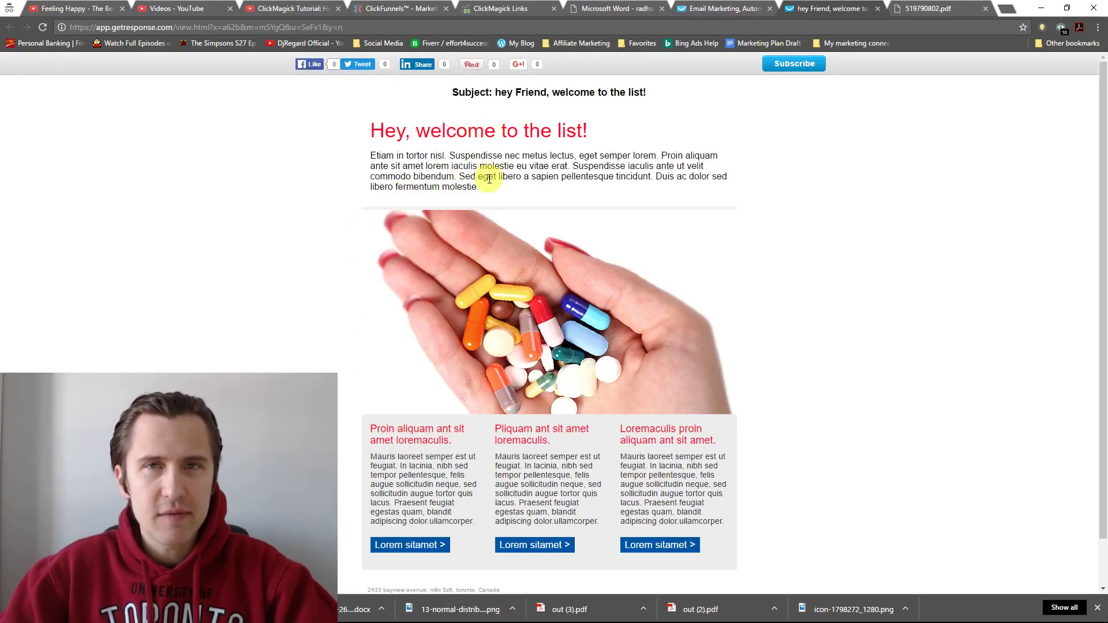
{"action": "scroll", "coordinate": [490, 183], "scroll_direction": "down", "scroll_amount": 1}
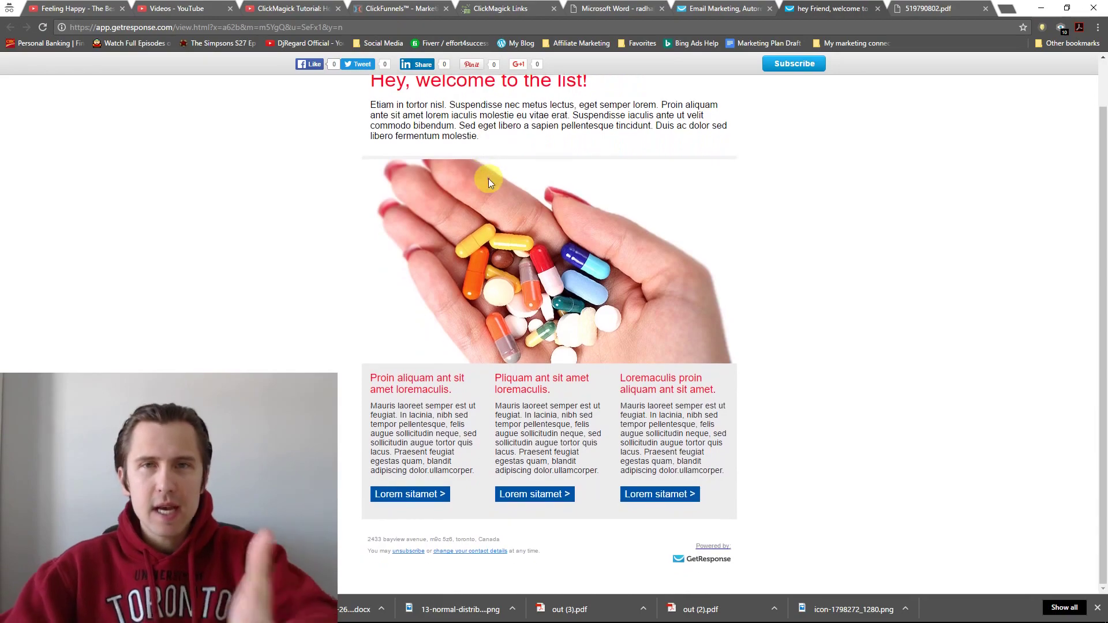
Verify the middle button opens the flyer PDF, scroll both pages, then close the tab
{"action": "left_click", "coordinate": [551, 496]}
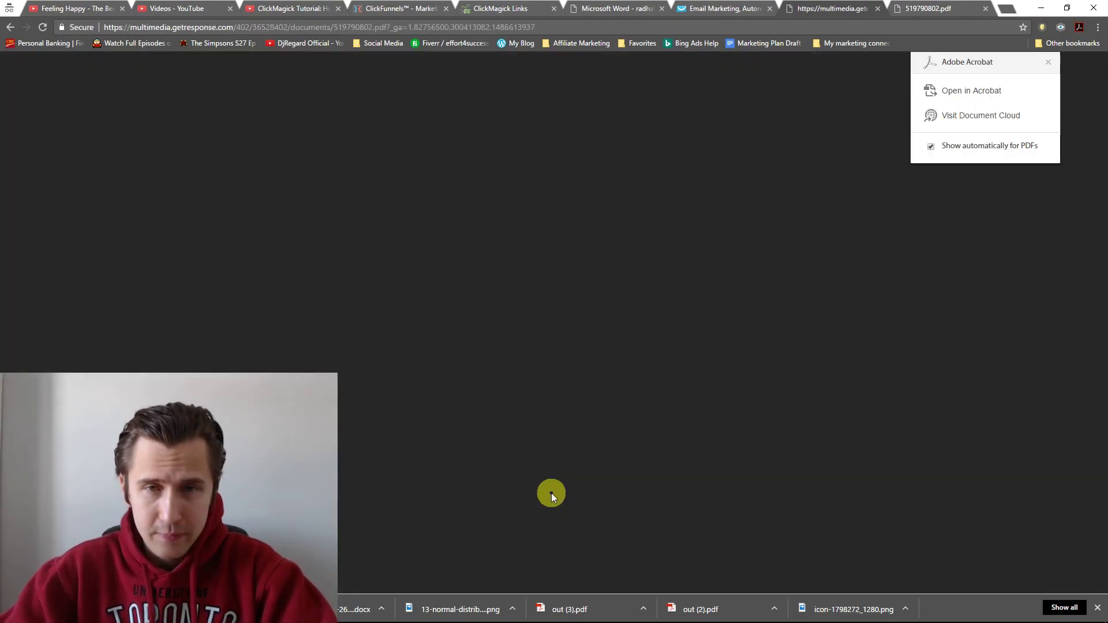
{"action": "scroll", "coordinate": [569, 234], "scroll_direction": "down", "scroll_amount": 2}
{"action": "scroll", "coordinate": [570, 233], "scroll_direction": "down", "scroll_amount": 10}
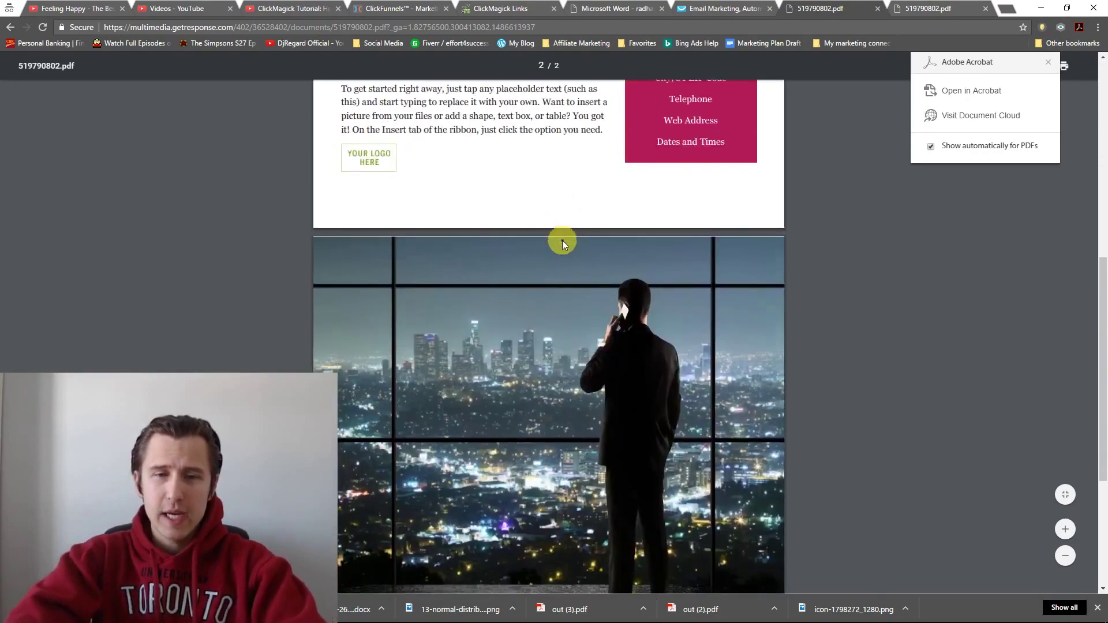
{"action": "scroll", "coordinate": [521, 299], "scroll_direction": "up", "scroll_amount": 15}
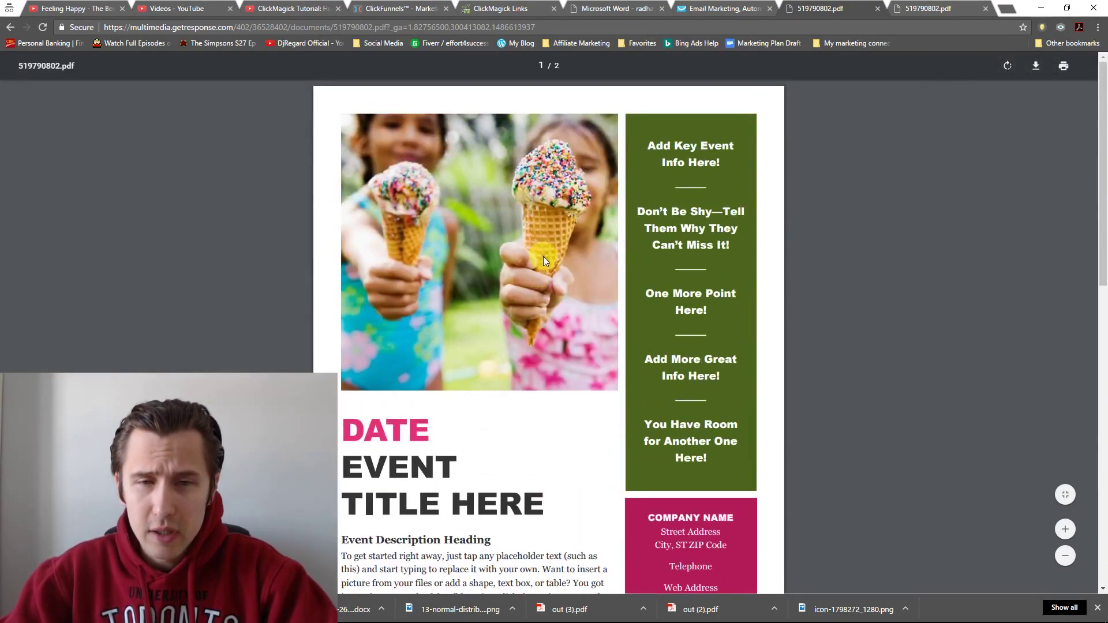
{"action": "scroll", "coordinate": [543, 260], "scroll_direction": "down", "scroll_amount": 8}
{"action": "scroll", "coordinate": [539, 272], "scroll_direction": "up", "scroll_amount": 10}
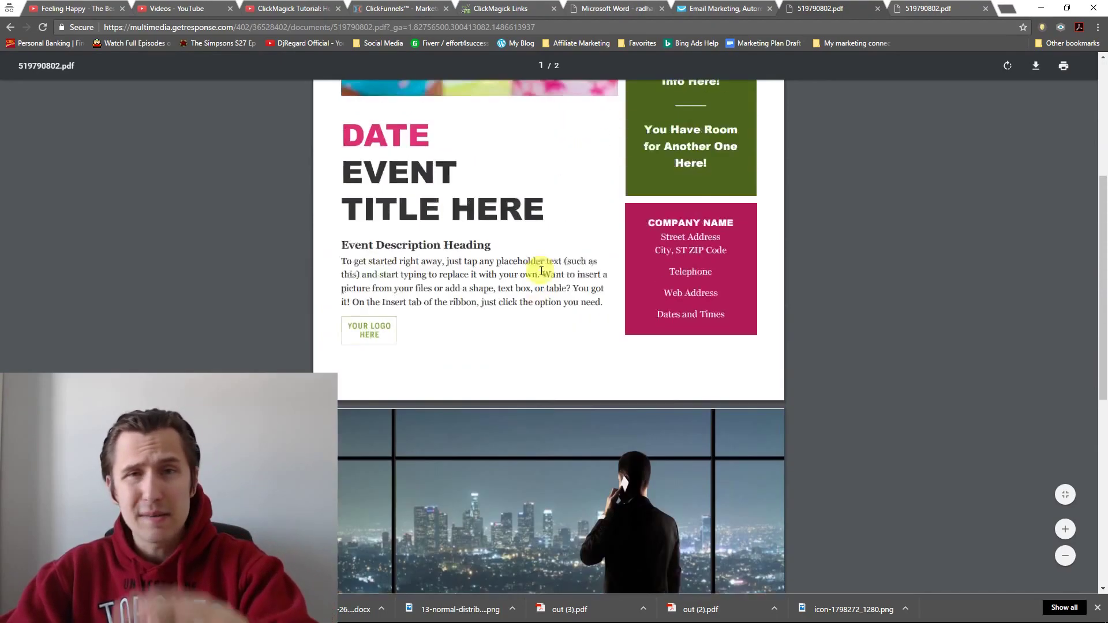
{"action": "left_click", "coordinate": [878, 8]}
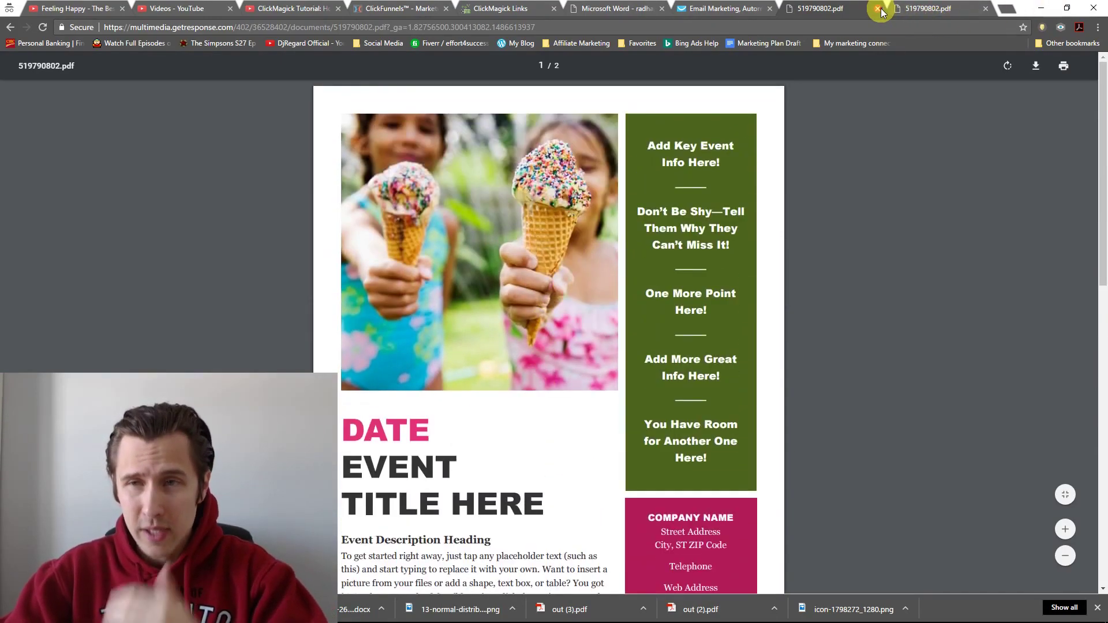
Close the remaining PDF tab to return to the time-based autoresponders calendar
{"action": "left_click", "coordinate": [878, 8]}
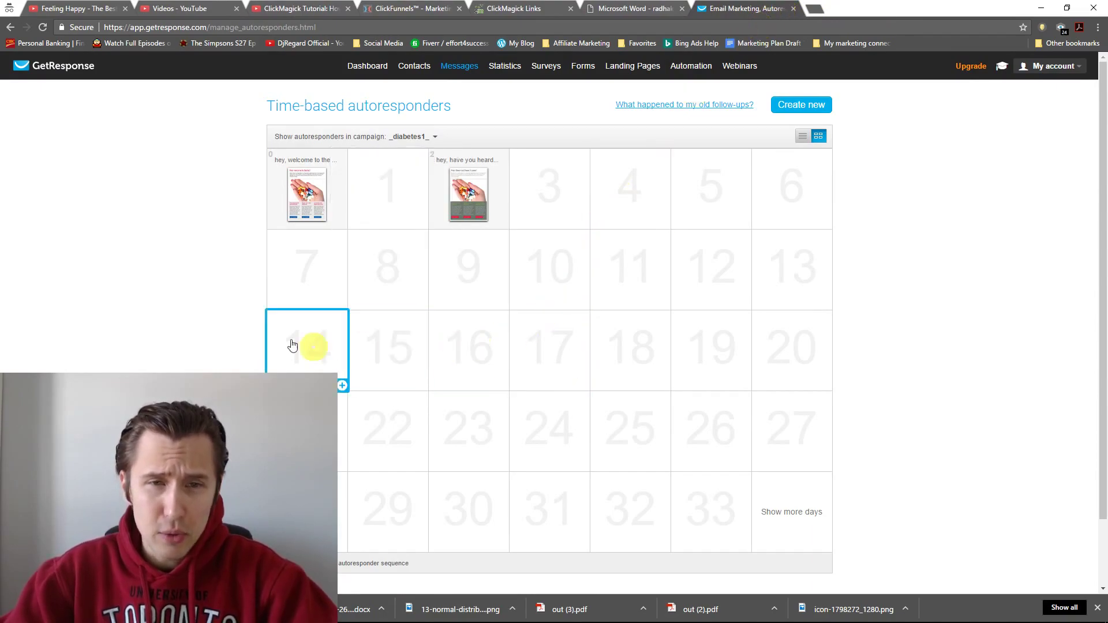